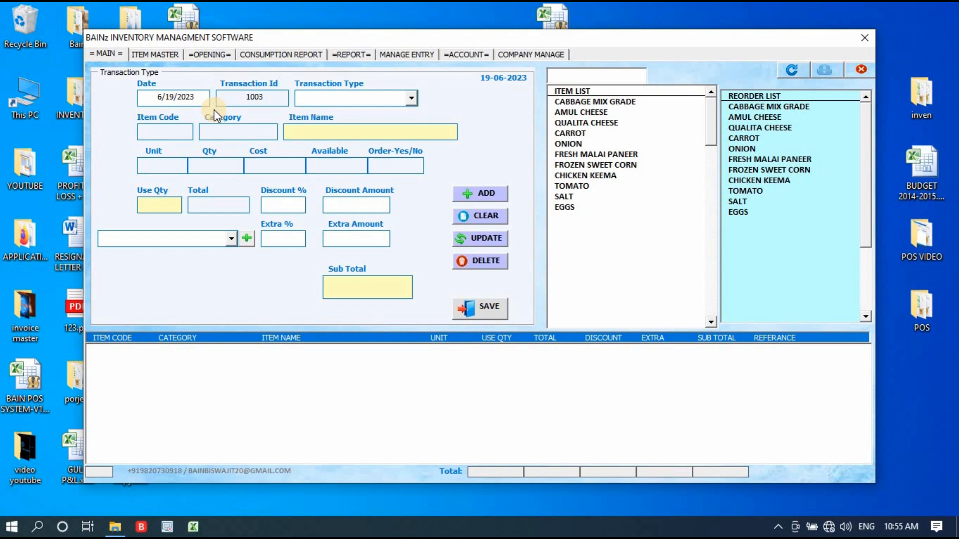
- Open the account manager for customer and supplier payments
{"action": "left_click", "coordinate": [463, 54]}
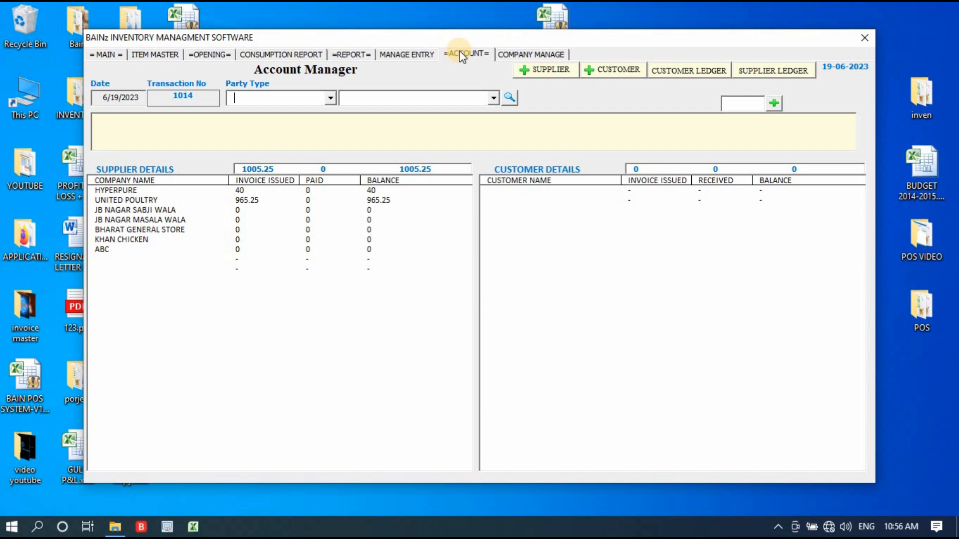
{"action": "left_click", "coordinate": [138, 97]}
{"action": "left_click", "coordinate": [492, 98]}
{"action": "left_click", "coordinate": [538, 103]}
- Choose Customer as the party type, check the customer name list, and view the blank customer details form
{"action": "left_click", "coordinate": [330, 97]}
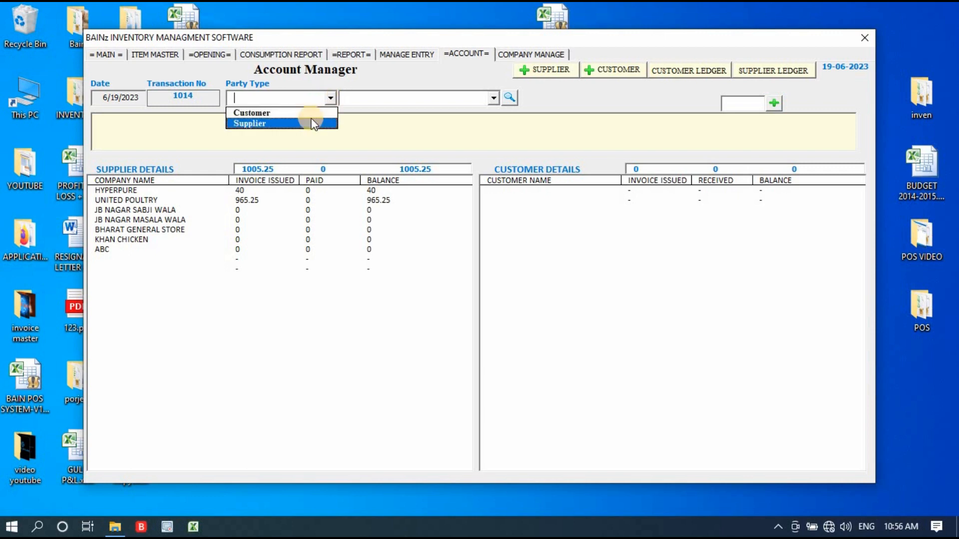
{"action": "left_click", "coordinate": [314, 113]}
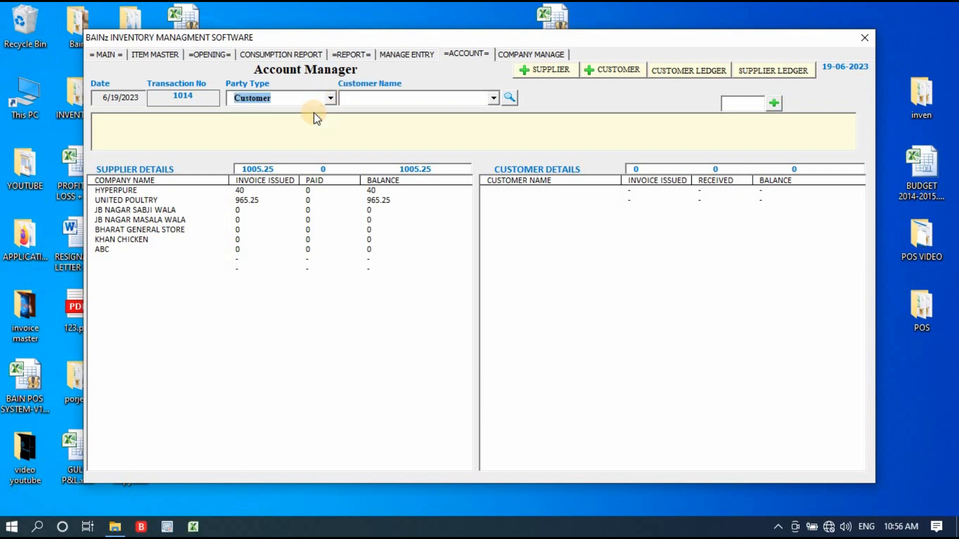
{"action": "left_click", "coordinate": [492, 99]}
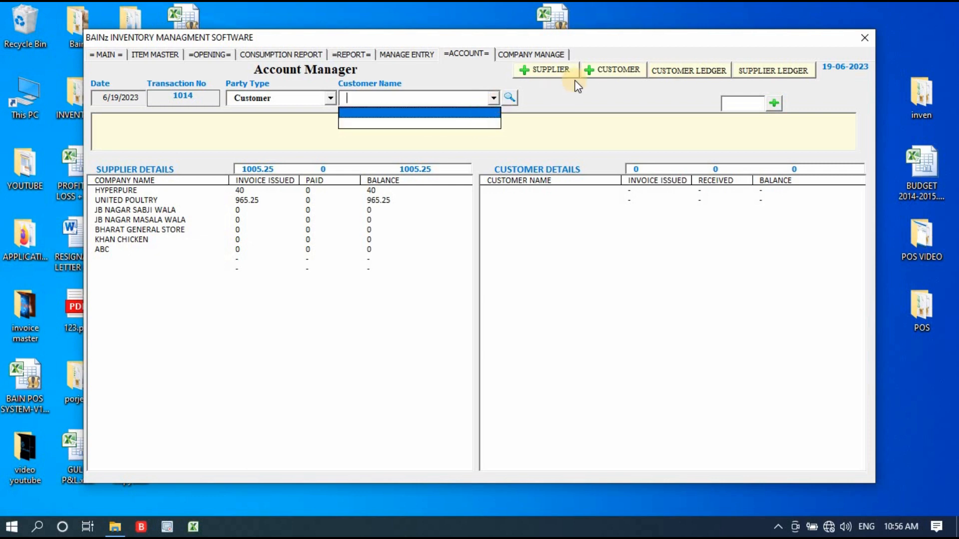
{"action": "left_click", "coordinate": [614, 71]}
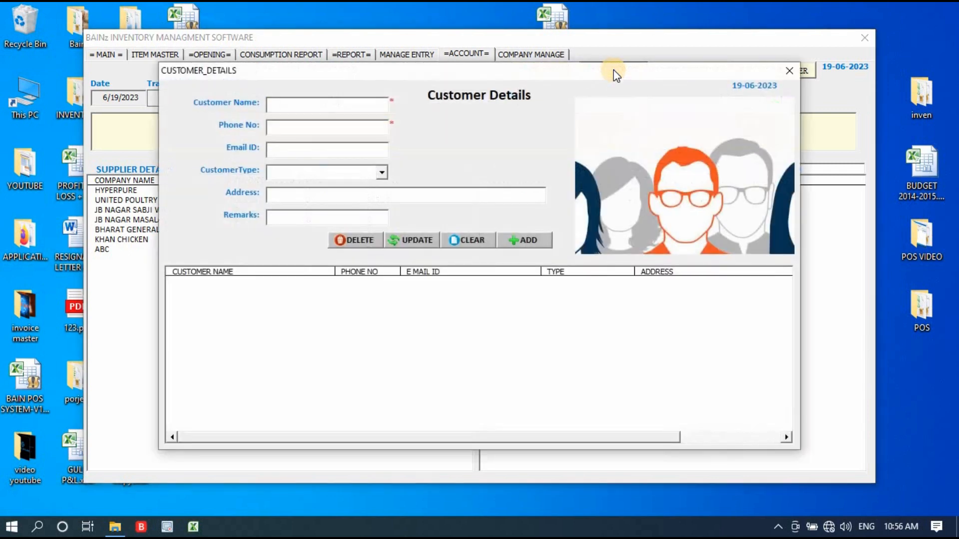
{"action": "left_click", "coordinate": [785, 70]}
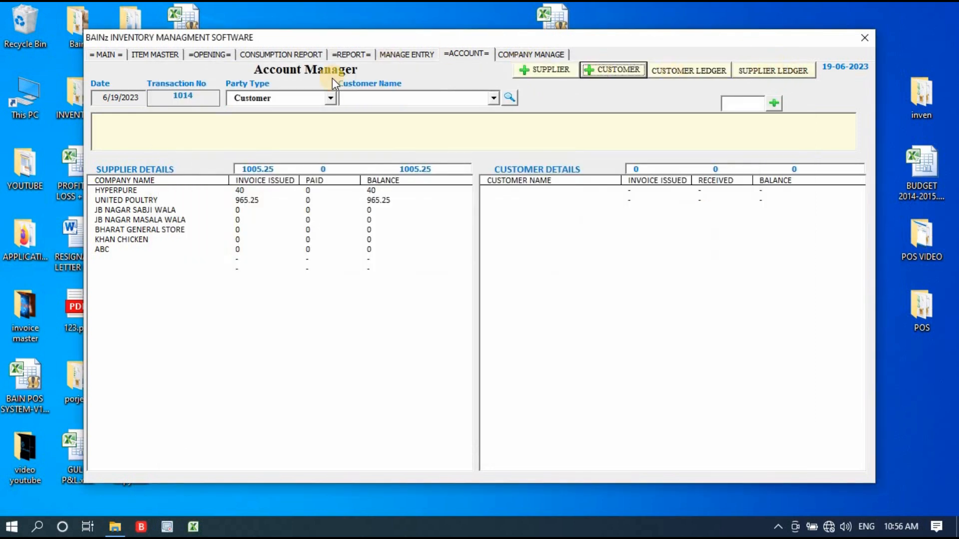
- Set the party type to Supplier, look up HYPERPURE's account, and examine the invoiced, paid and balance amounts in the supplier list
{"action": "left_click", "coordinate": [329, 99]}
{"action": "left_click", "coordinate": [305, 124]}
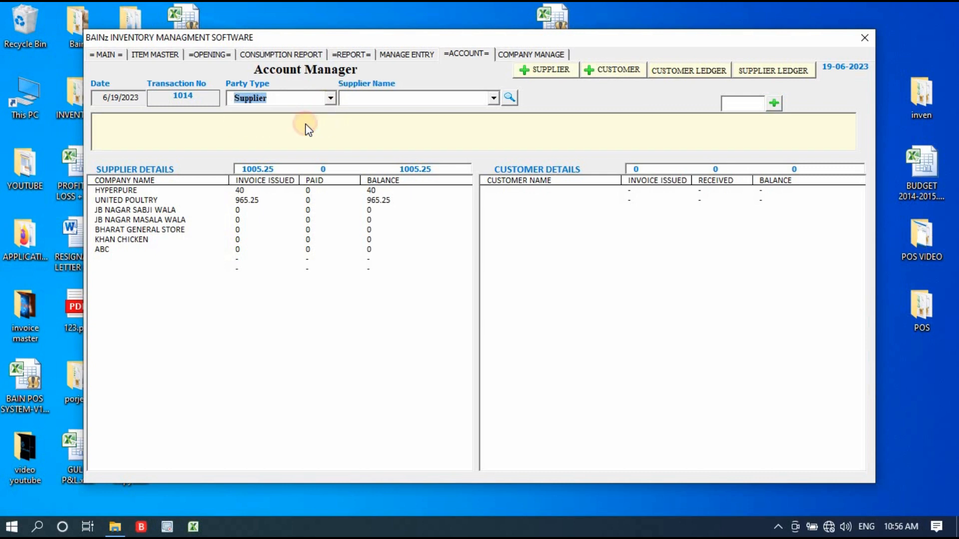
{"action": "left_click", "coordinate": [494, 98]}
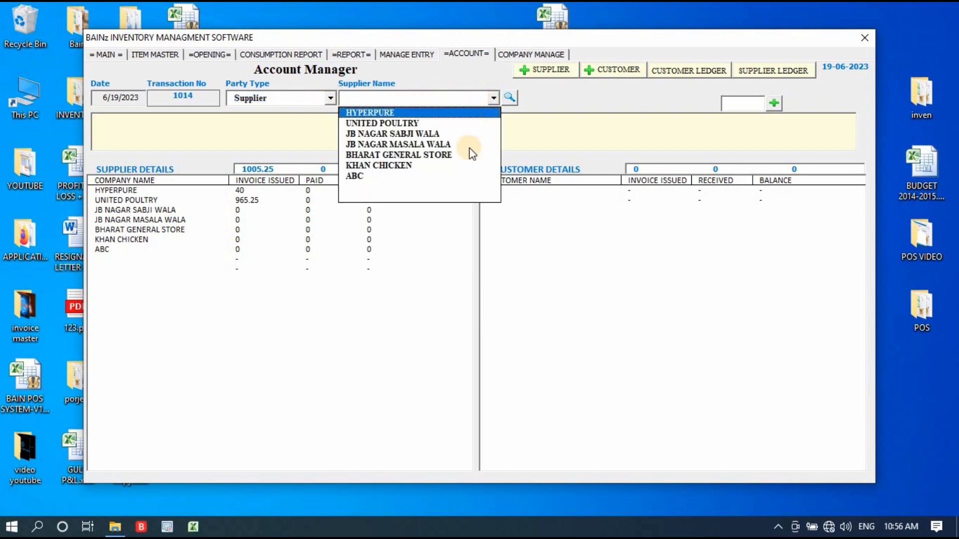
{"action": "left_click", "coordinate": [457, 113]}
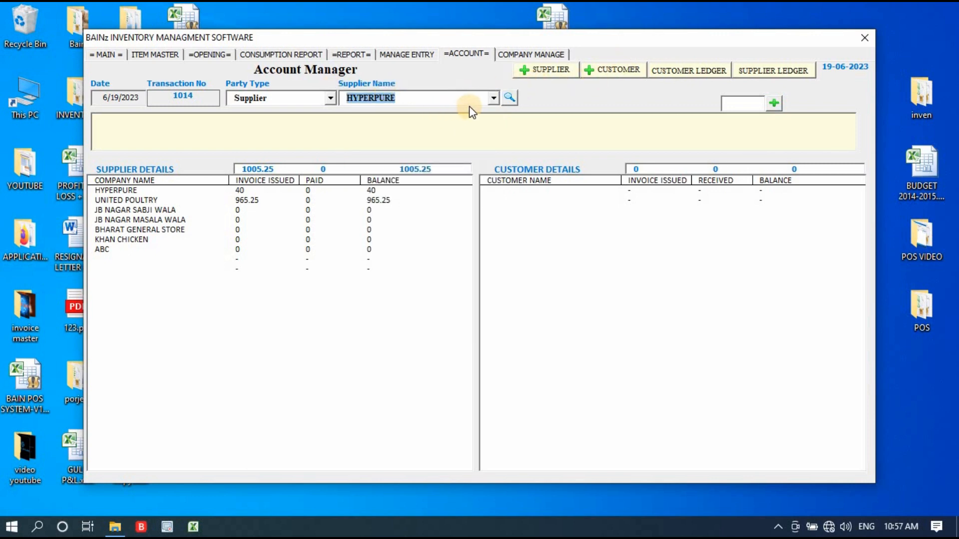
{"action": "left_click", "coordinate": [510, 98]}
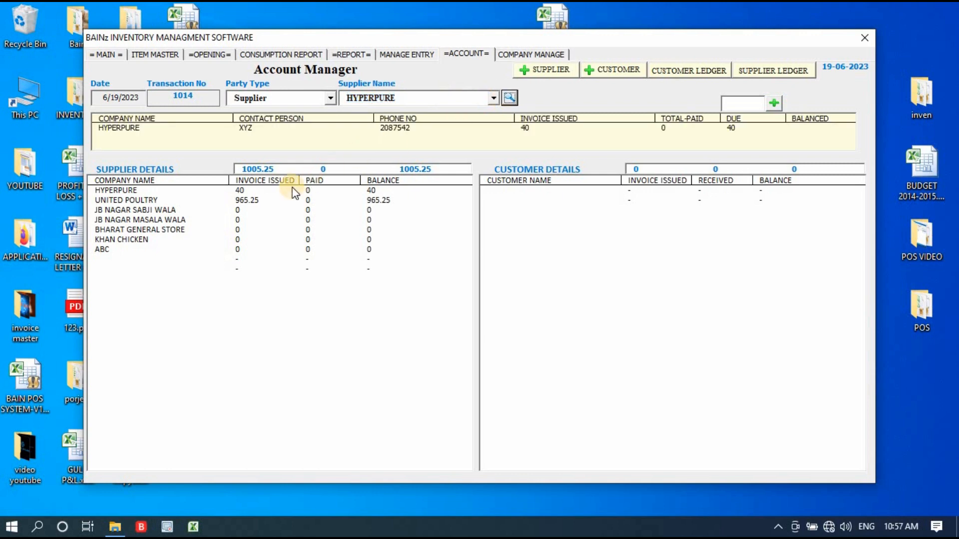
{"action": "left_click", "coordinate": [122, 187]}
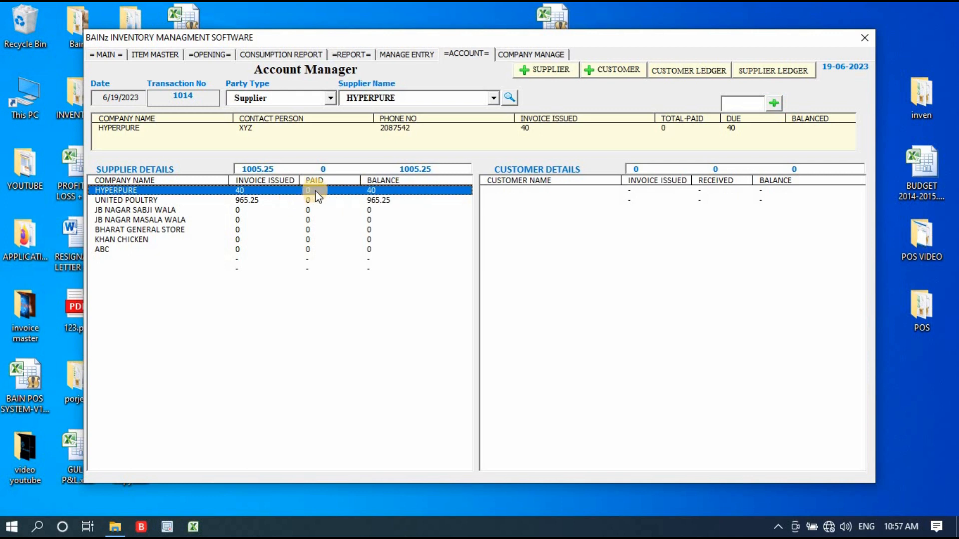
{"action": "left_click", "coordinate": [383, 201]}
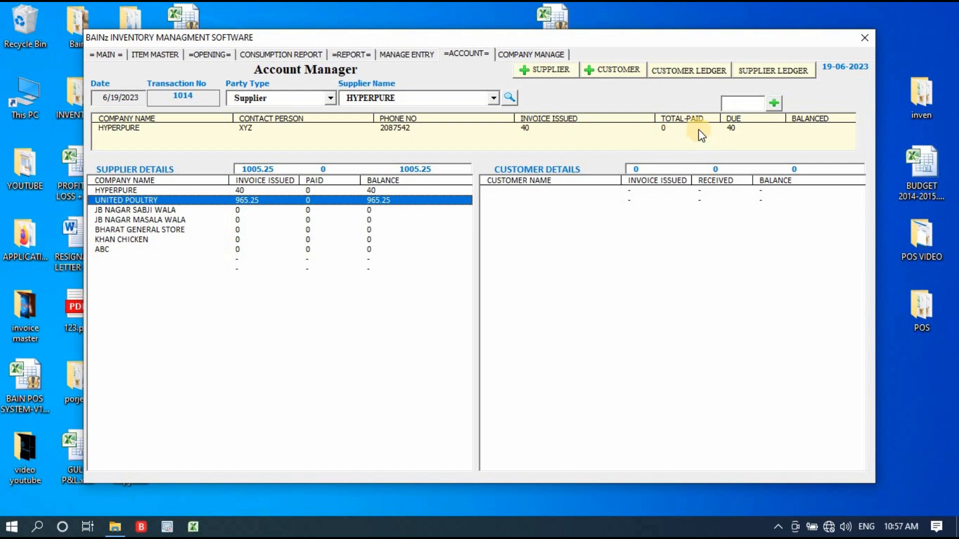
- Record a payment of 10 to HYPERPURE and highlight its row in the supplier details list
{"action": "left_click", "coordinate": [754, 104]}
{"action": "type", "text": "10"}
{"action": "left_click", "coordinate": [774, 104]}
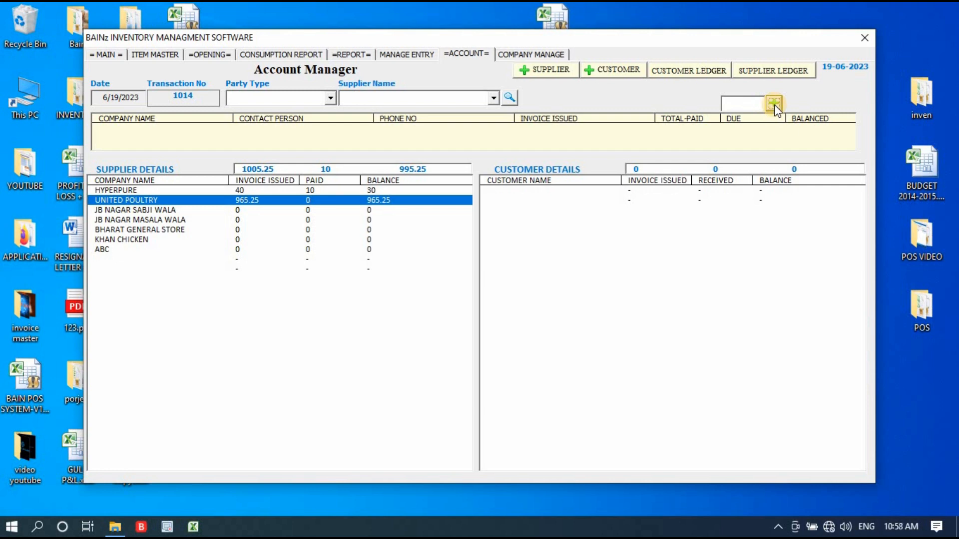
{"action": "left_click", "coordinate": [310, 190]}
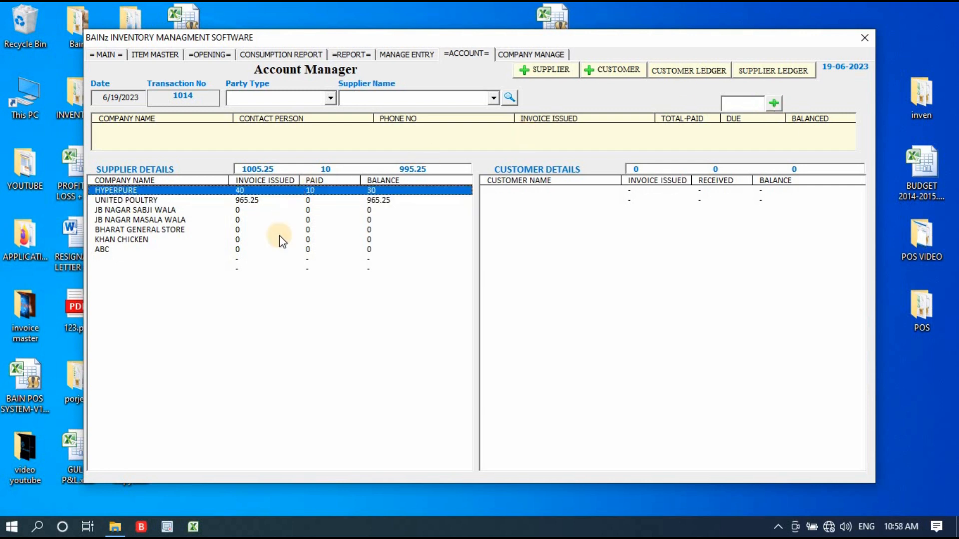
{"action": "left_click", "coordinate": [226, 191]}
- Choose the Supplier party type again and retrieve HYPERPURE's account details
{"action": "left_click", "coordinate": [330, 99]}
{"action": "left_click", "coordinate": [301, 120]}
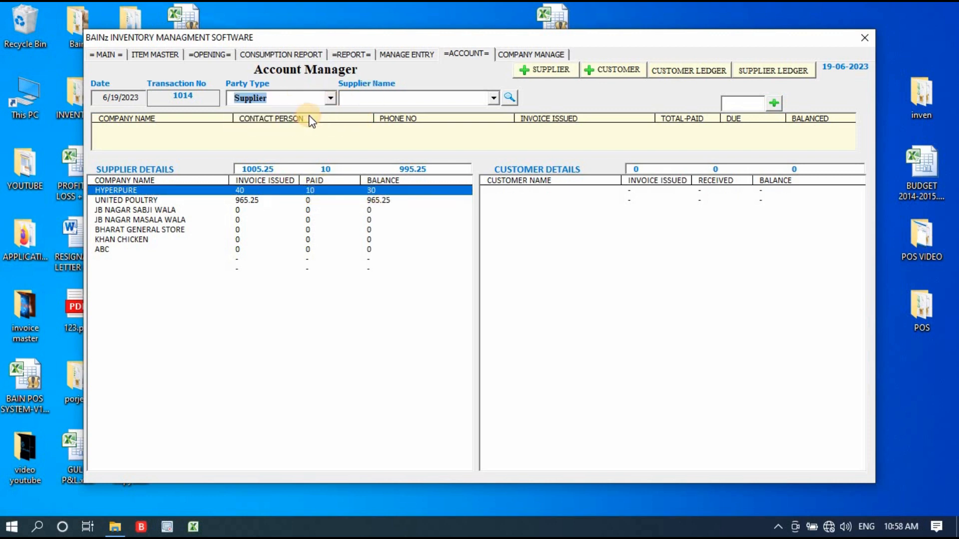
{"action": "left_click", "coordinate": [495, 97]}
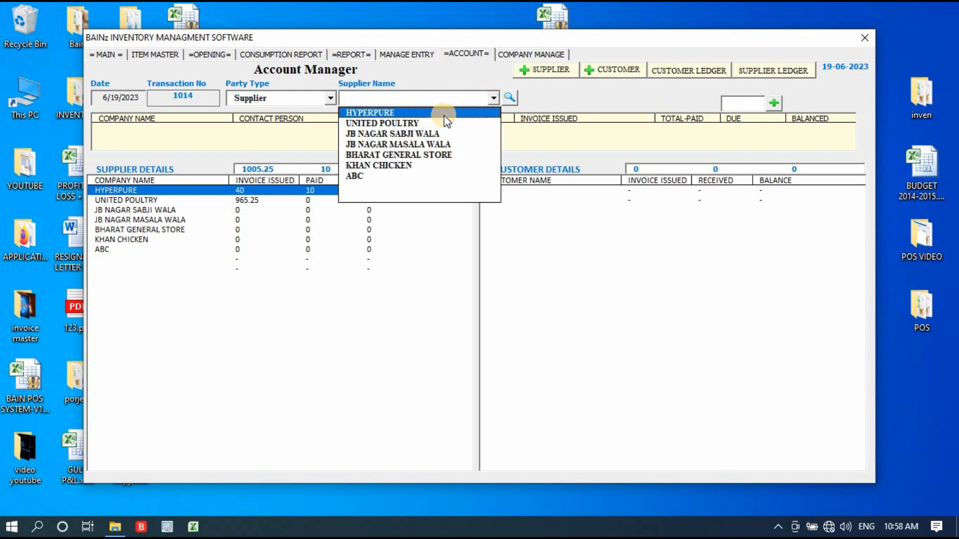
{"action": "left_click", "coordinate": [442, 112]}
{"action": "left_click", "coordinate": [512, 98]}
- Record a further payment of 15 to HYPERPURE
{"action": "left_click", "coordinate": [743, 102]}
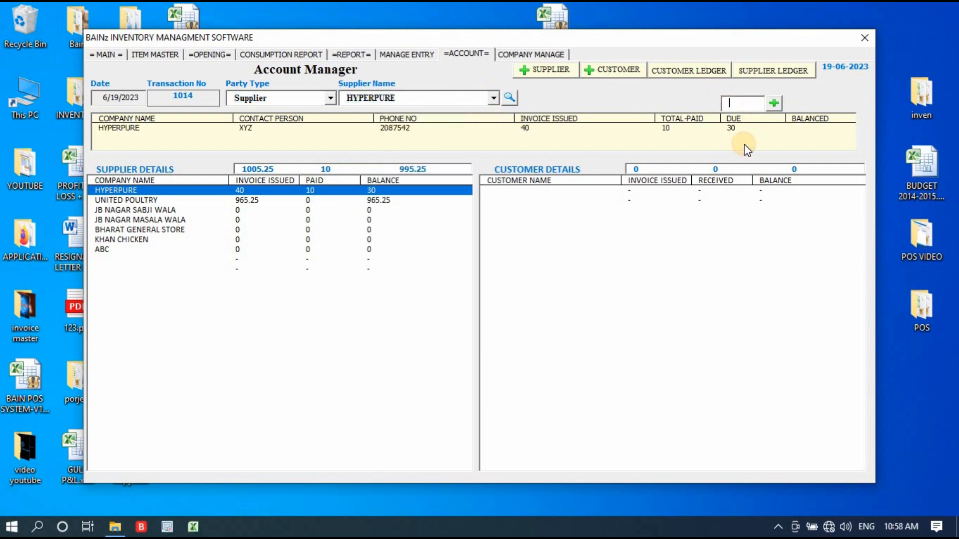
{"action": "type", "text": "10"}
{"action": "key", "text": "BackSpace"}
{"action": "key", "text": "BackSpace"}
{"action": "type", "text": "15"}
{"action": "key", "text": "Return"}
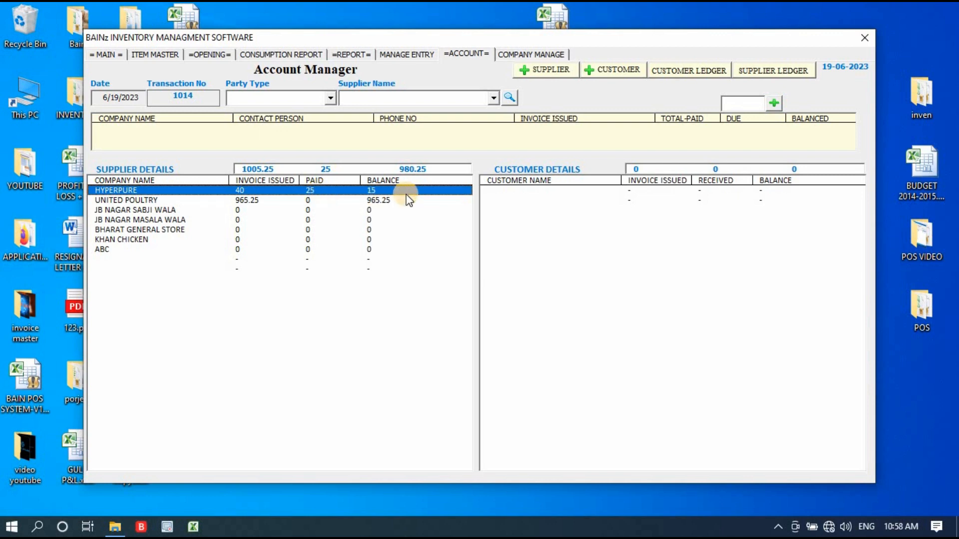
- Look up the account details of the supplier UNITED POULTRY
{"action": "left_click", "coordinate": [279, 200]}
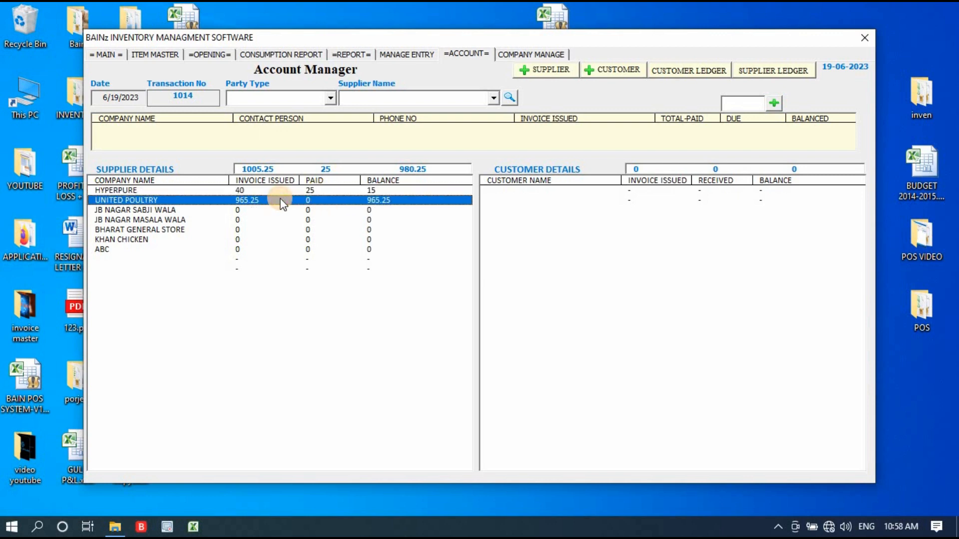
{"action": "left_click", "coordinate": [330, 98]}
{"action": "left_click", "coordinate": [306, 125]}
{"action": "left_click", "coordinate": [493, 99]}
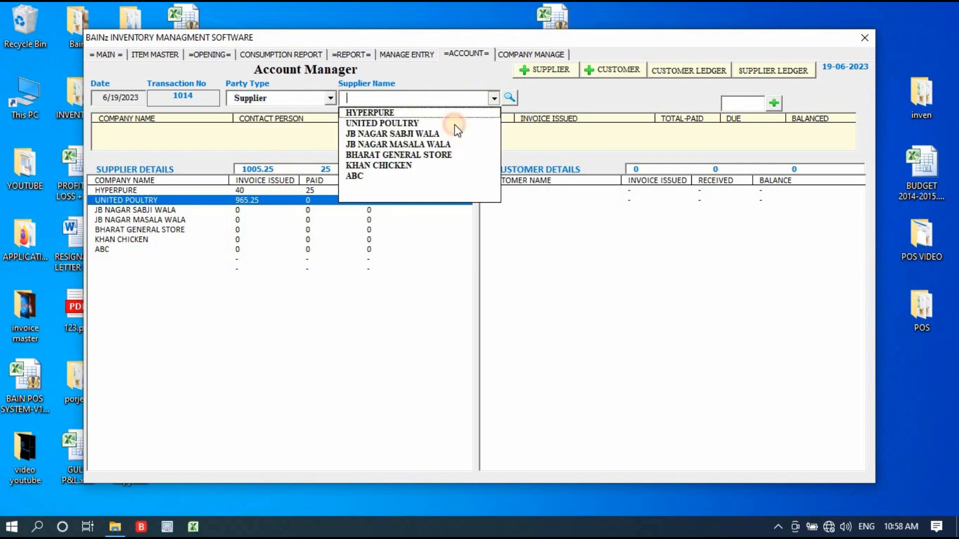
{"action": "left_click", "coordinate": [450, 123]}
{"action": "left_click", "coordinate": [509, 98]}
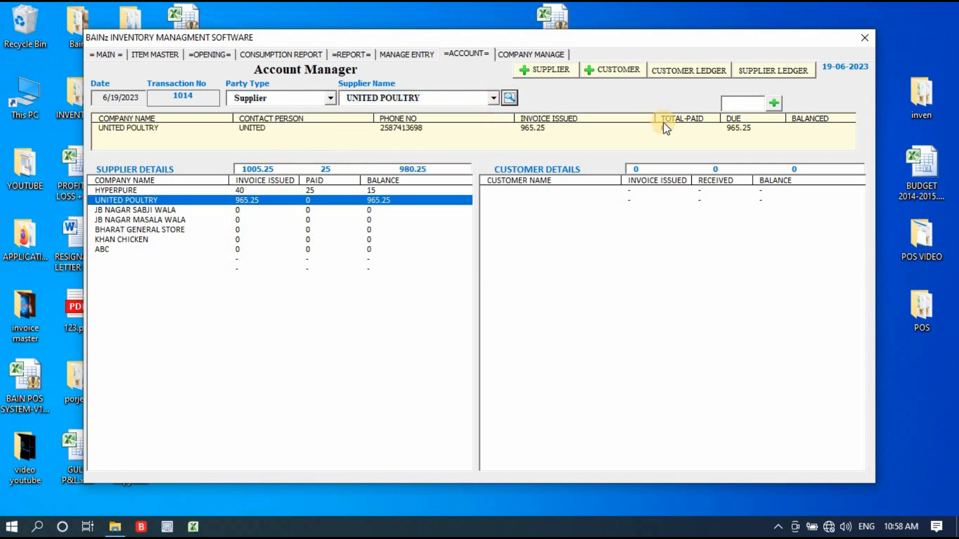
- Record a payment of 965.25 to UNITED POULTRY
{"action": "left_click", "coordinate": [739, 102]}
{"action": "type", "text": "96"}
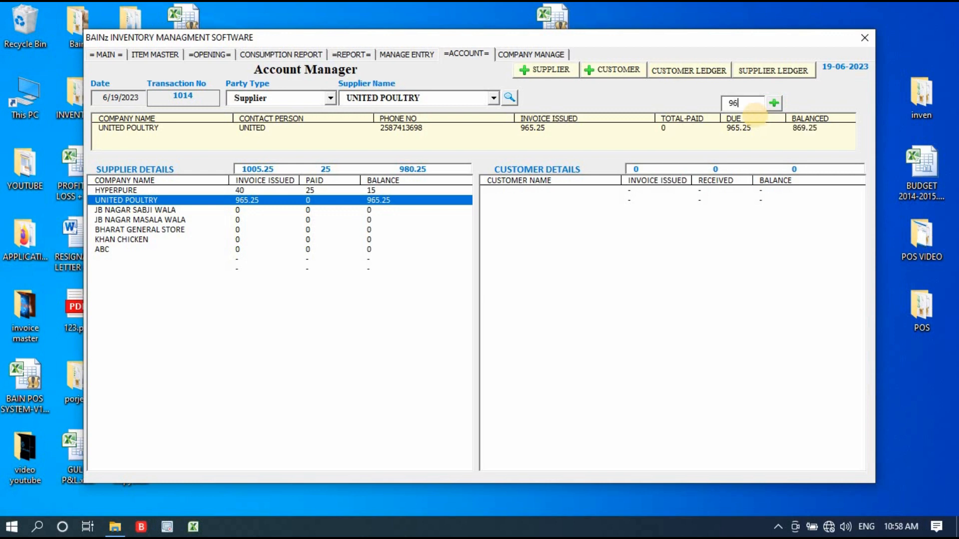
{"action": "type", "text": "5.25"}
{"action": "left_click", "coordinate": [773, 103]}
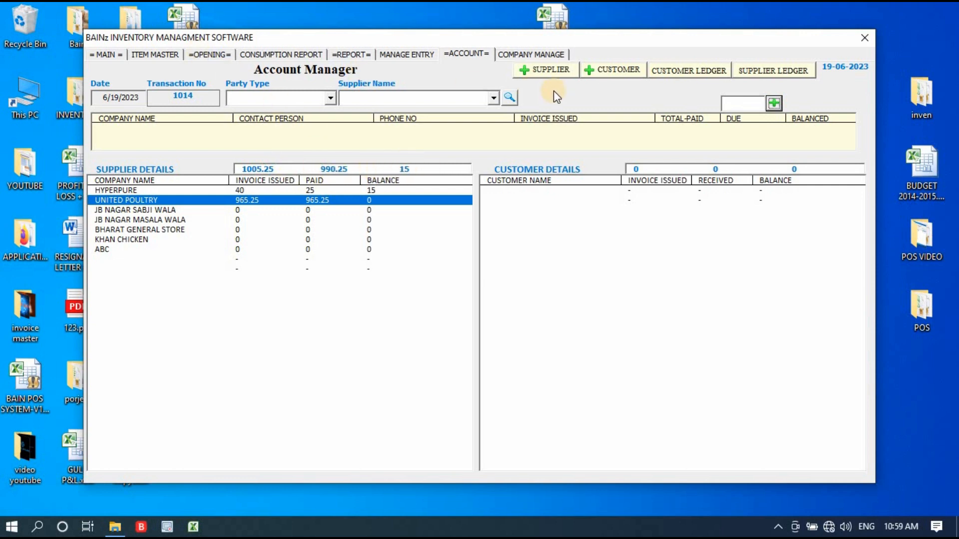
- View the supplier details form with its list of registered suppliers and close it
{"action": "left_click", "coordinate": [553, 65]}
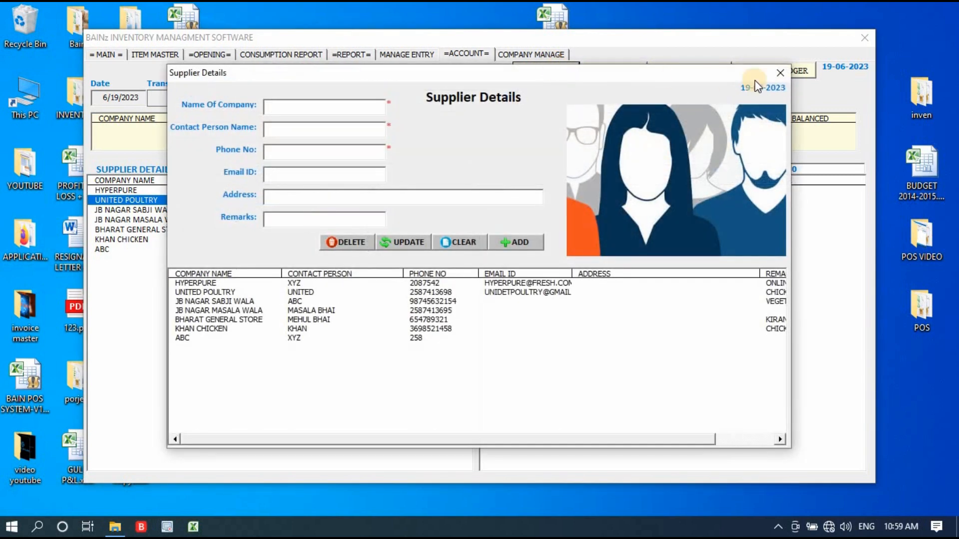
{"action": "left_click", "coordinate": [781, 73]}
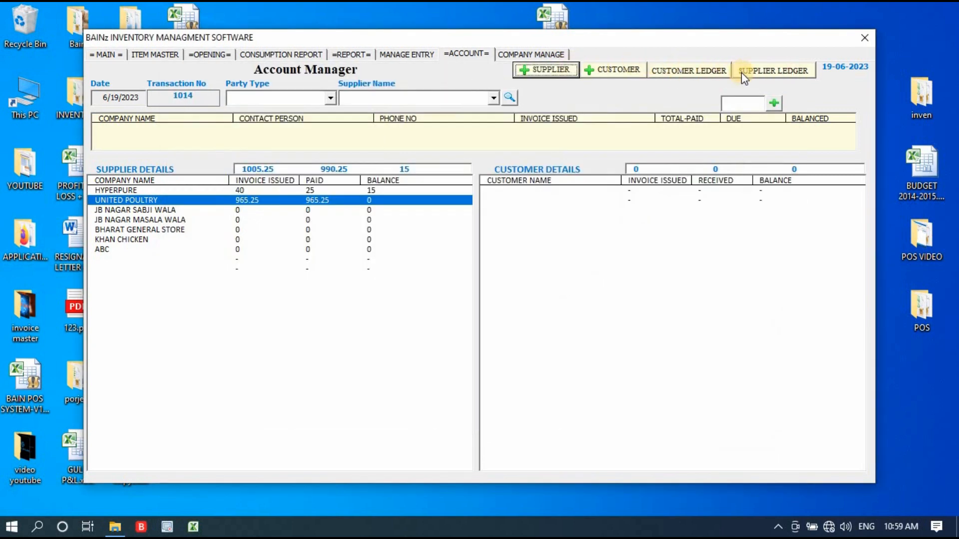
- Open the supplier ledger, show all transactions, and examine each HYPERPURE and UNITED POULTRY entry
{"action": "left_click", "coordinate": [778, 75]}
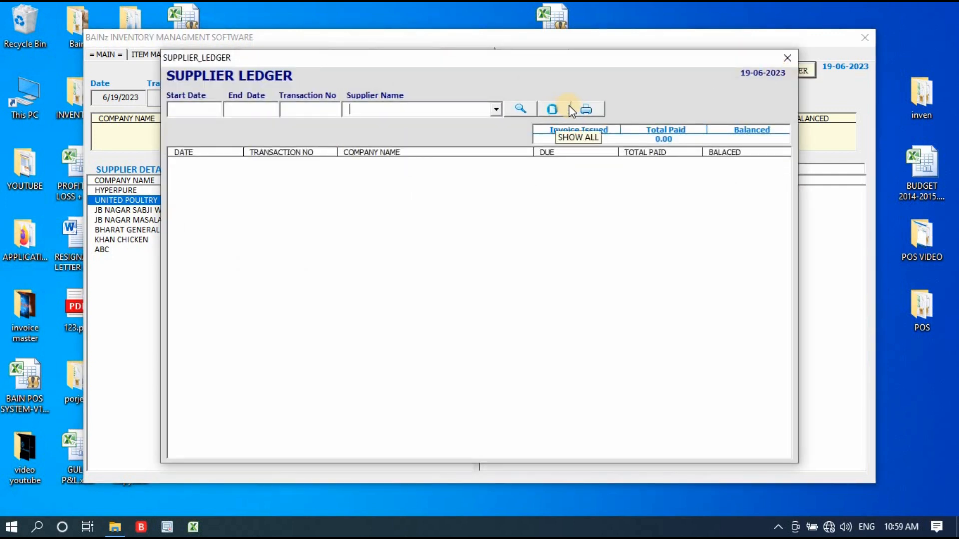
{"action": "left_click_drag", "start_coordinate": [612, 57], "coordinate": [587, 64]}
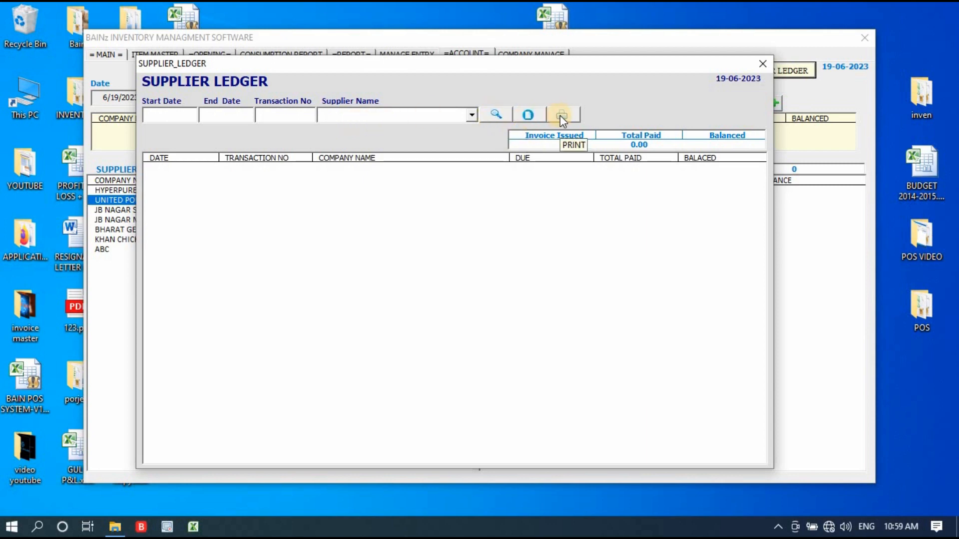
{"action": "left_click", "coordinate": [533, 115]}
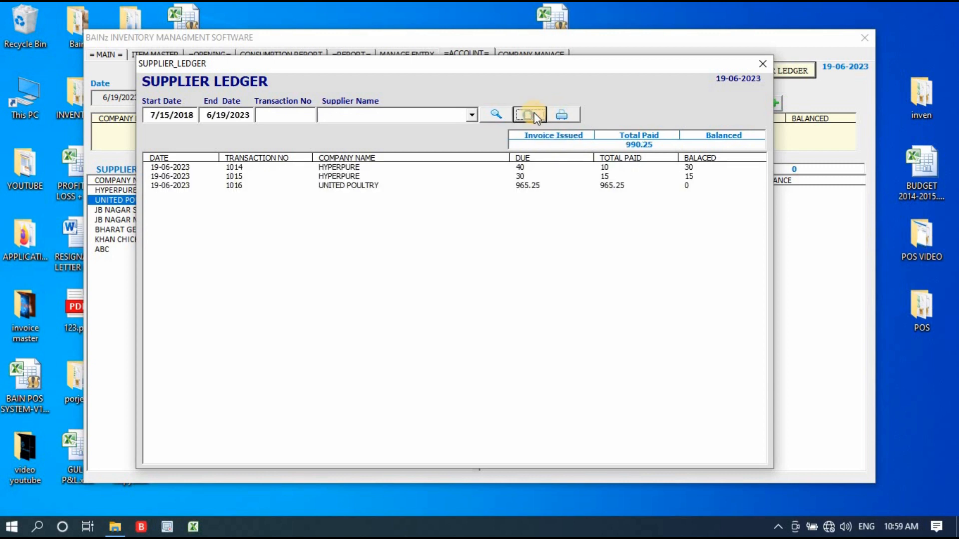
{"action": "left_click", "coordinate": [394, 167]}
{"action": "left_click", "coordinate": [382, 175]}
{"action": "left_click", "coordinate": [382, 186]}
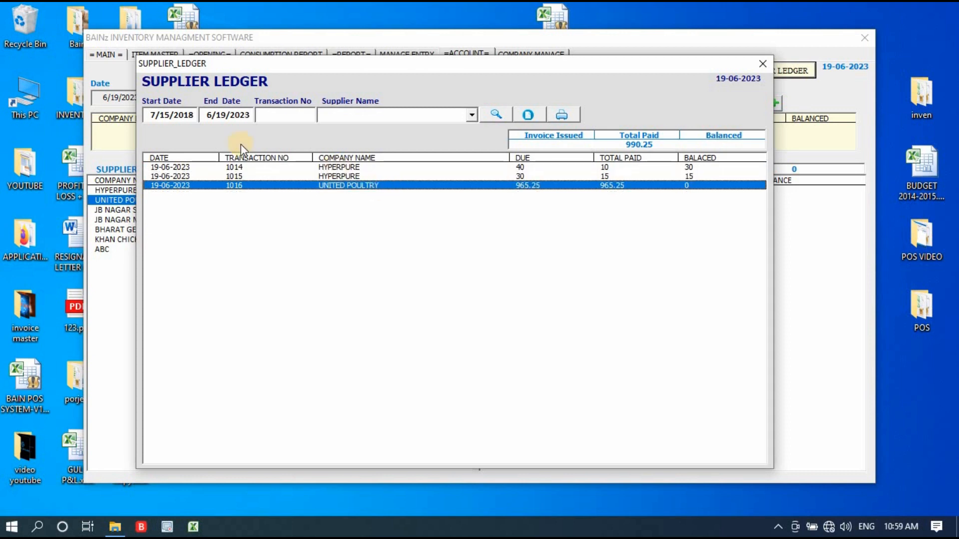
- Change the supplier ledger's start date to 7/19/2018
{"action": "left_click", "coordinate": [193, 114]}
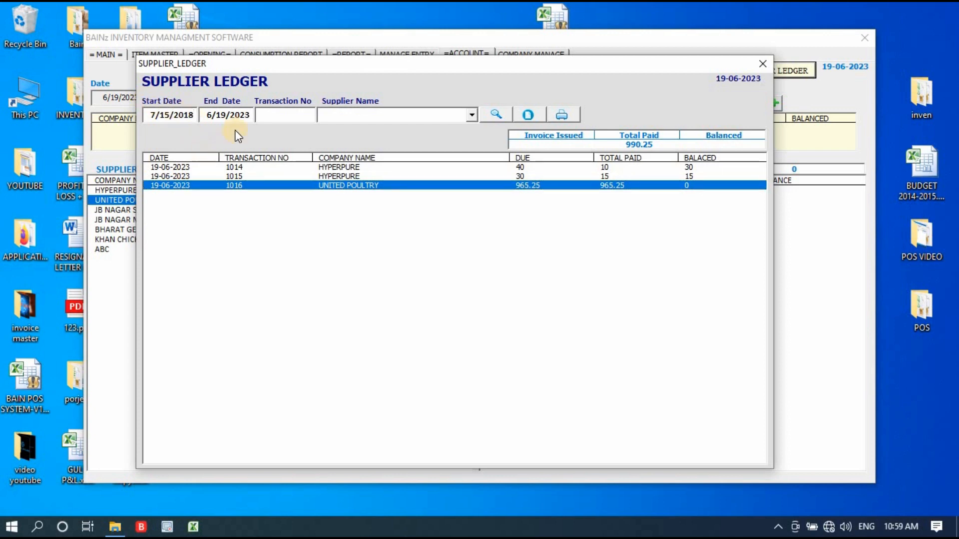
{"action": "left_click", "coordinate": [244, 116]}
{"action": "left_click", "coordinate": [171, 115]}
{"action": "key", "text": "BackSpace"}
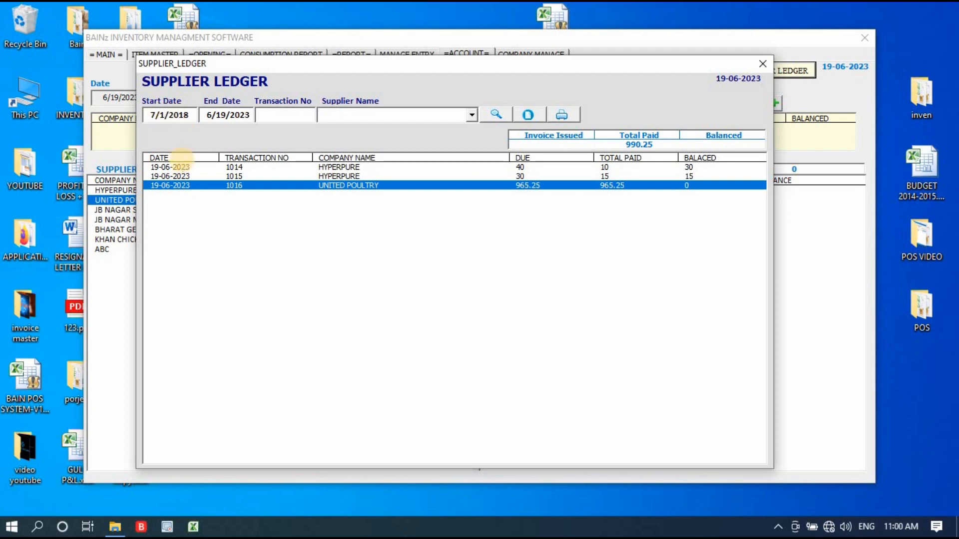
{"action": "type", "text": "9"}
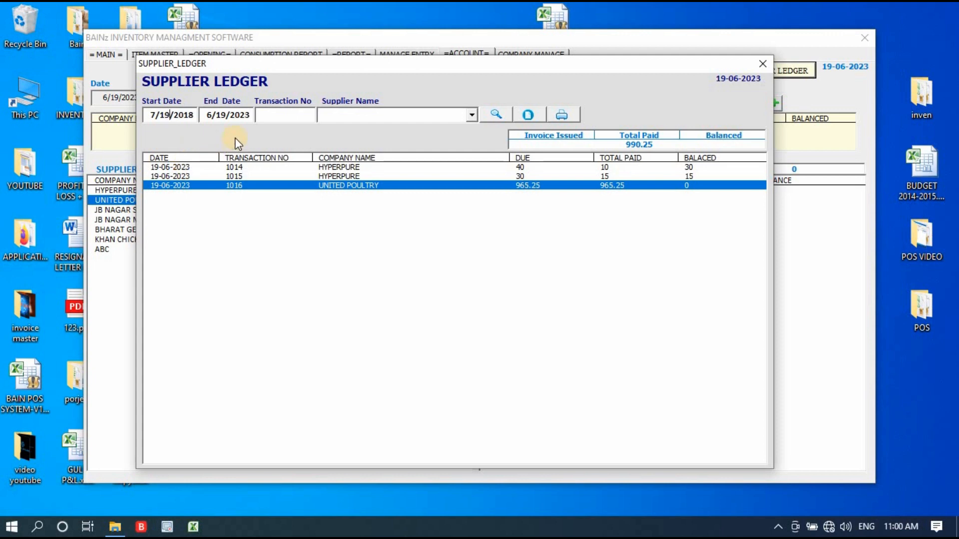
- Copy the end date 6/19/2023 into the start date and search the supplier ledger for that day
{"action": "left_click", "coordinate": [207, 115]}
{"action": "key", "text": "ctrl+c"}
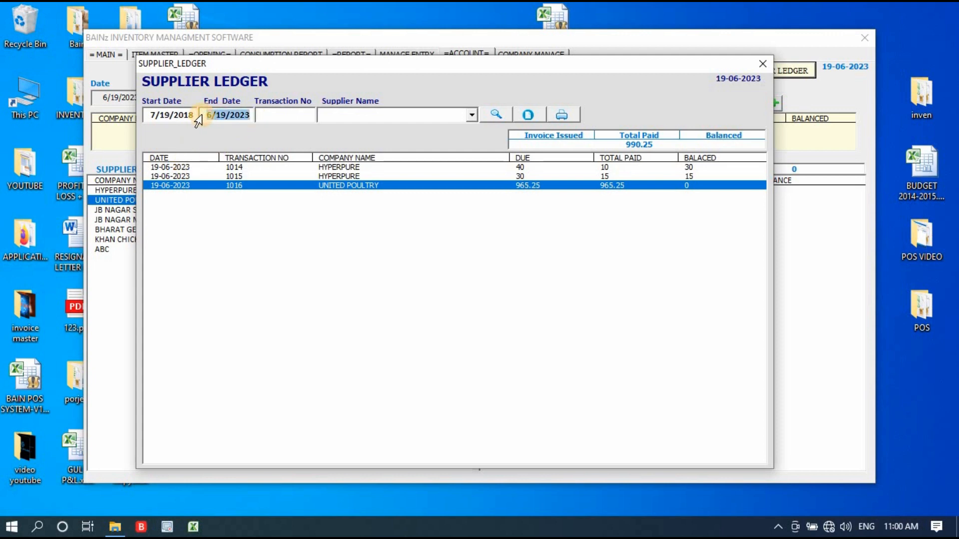
{"action": "left_click", "coordinate": [180, 116]}
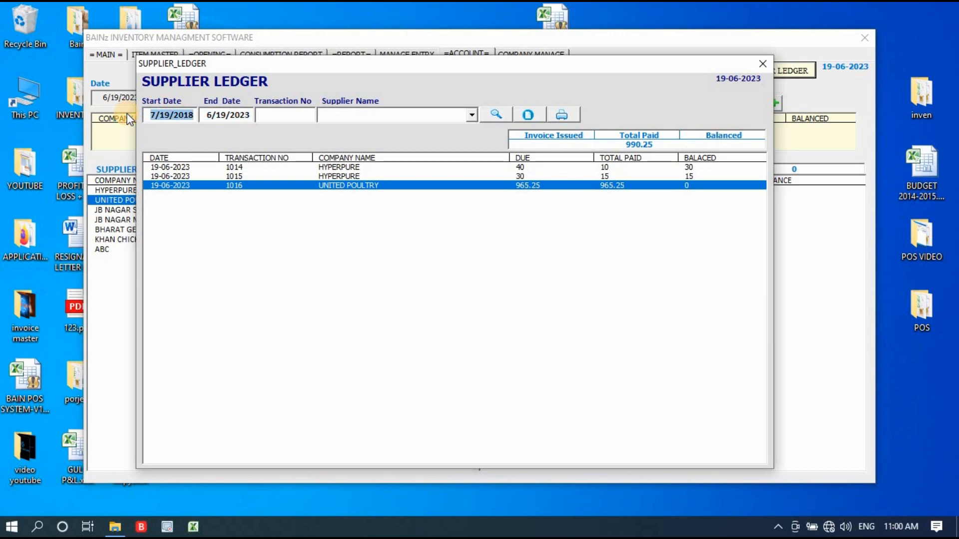
{"action": "key", "text": "ctrl+v"}
{"action": "left_click", "coordinate": [500, 114]}
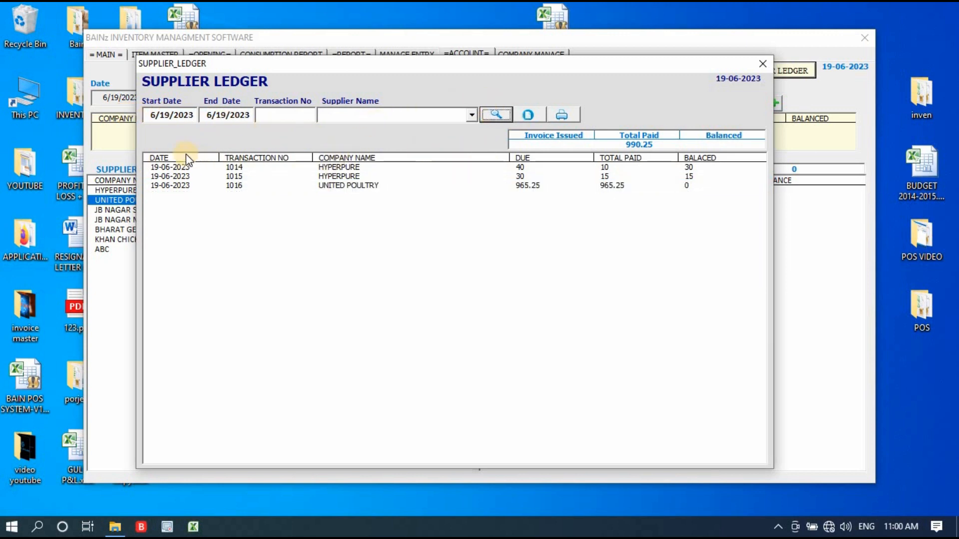
- Examine each of the listed supplier transactions for 19-06-2023 and reset the ledger filters
{"action": "left_click", "coordinate": [179, 167]}
{"action": "left_click", "coordinate": [171, 177]}
{"action": "left_click", "coordinate": [170, 187]}
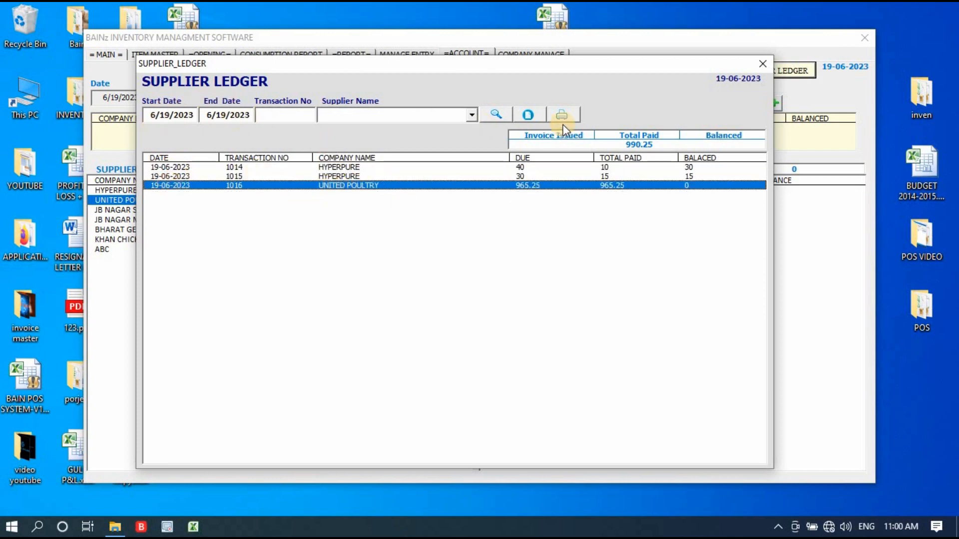
{"action": "left_click", "coordinate": [531, 115]}
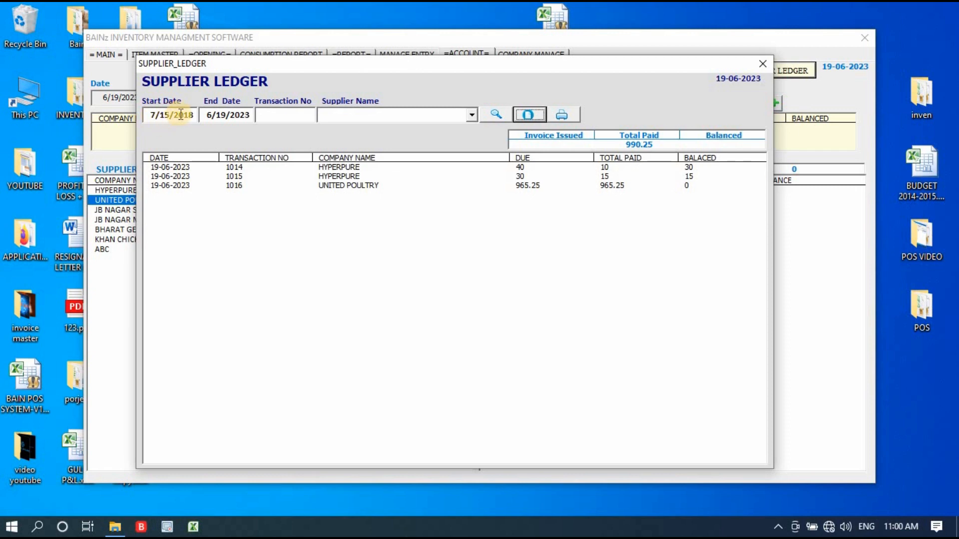
- Search the supplier ledger for transaction number 1016 and select the matching UNITED POULTRY entry
{"action": "left_click", "coordinate": [289, 206]}
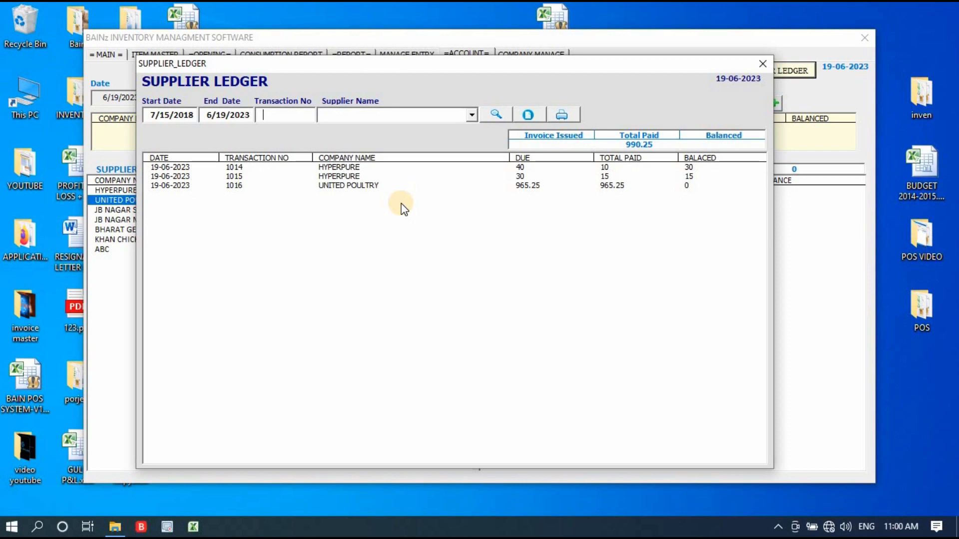
{"action": "type", "text": "1010"}
{"action": "key", "text": "BackSpace"}
{"action": "type", "text": "6"}
{"action": "left_click", "coordinate": [496, 114]}
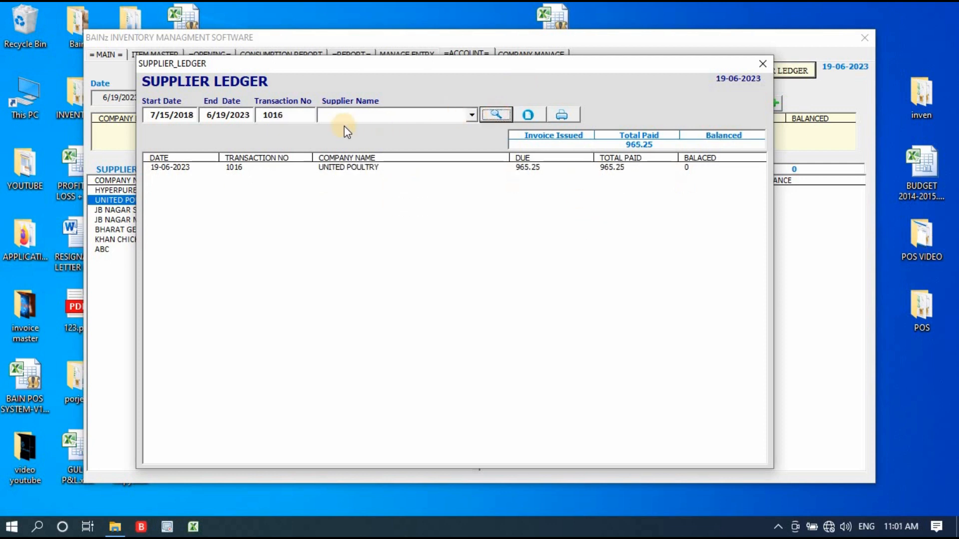
{"action": "left_click", "coordinate": [272, 166]}
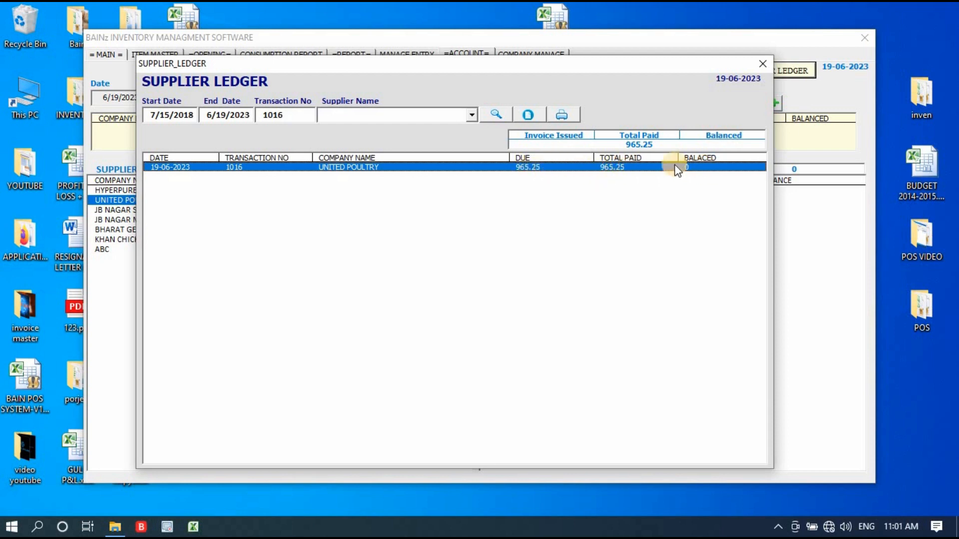
- Reset the ledger filters, search for supplier HYPERPURE, and examine both of its transactions
{"action": "left_click", "coordinate": [535, 115]}
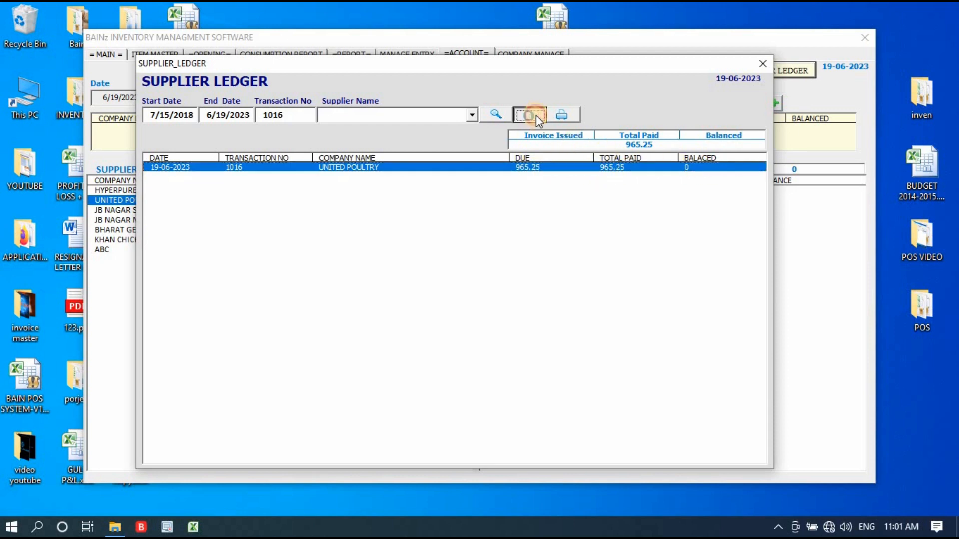
{"action": "left_click", "coordinate": [474, 116]}
{"action": "left_click", "coordinate": [460, 128]}
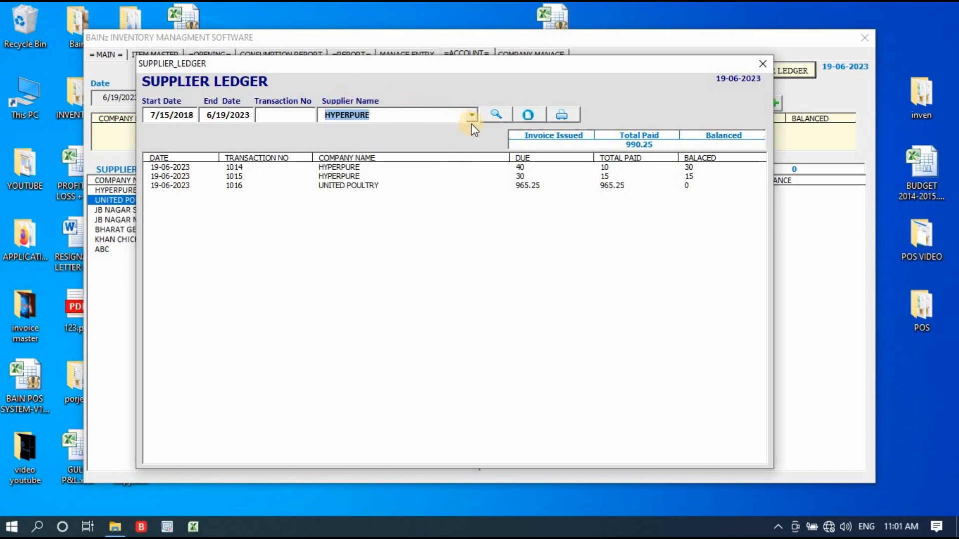
{"action": "left_click", "coordinate": [498, 115]}
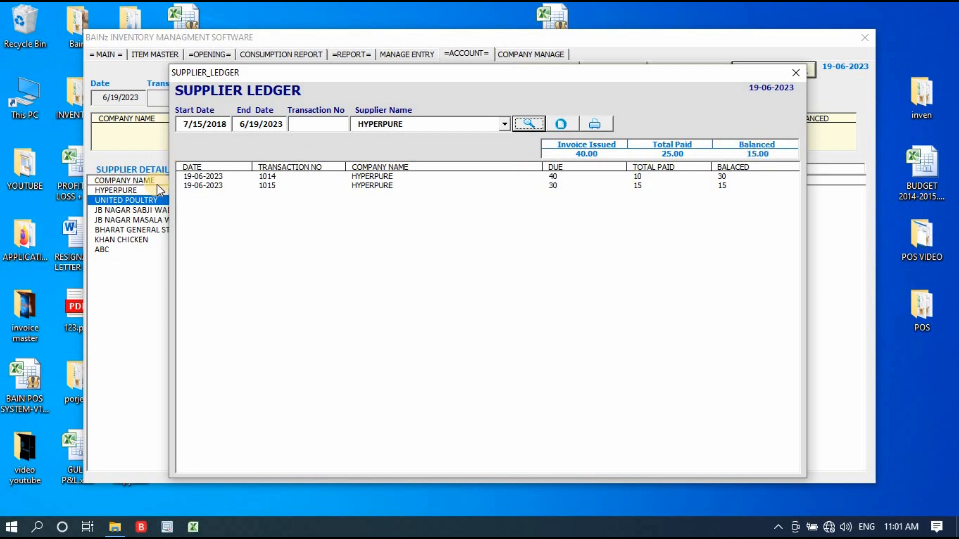
{"action": "left_click", "coordinate": [206, 176]}
{"action": "left_click", "coordinate": [200, 186]}
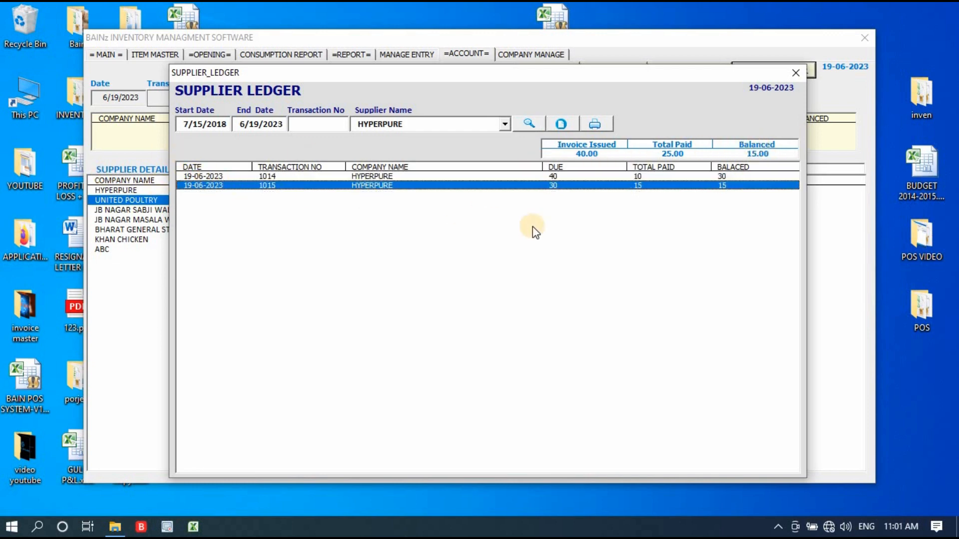
{"action": "left_click", "coordinate": [647, 176]}
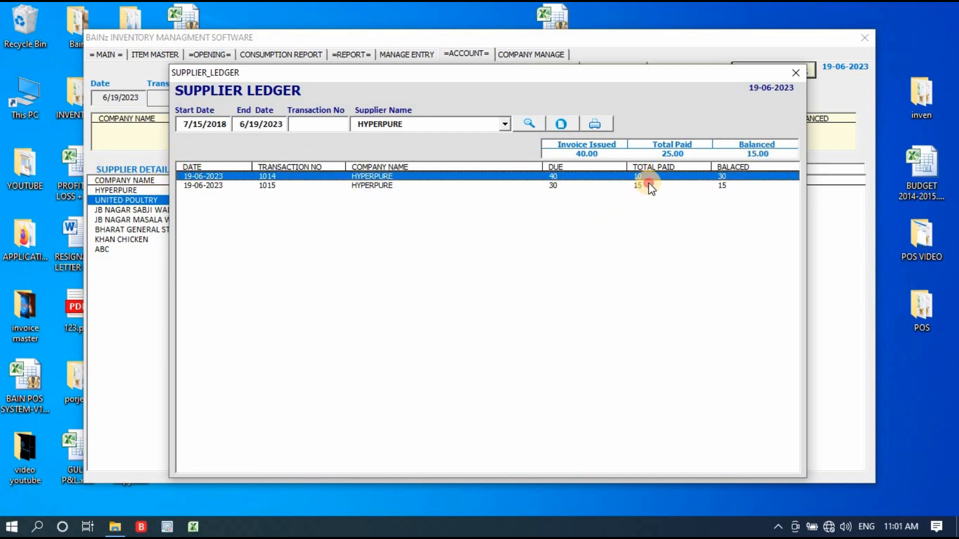
{"action": "left_click", "coordinate": [648, 183]}
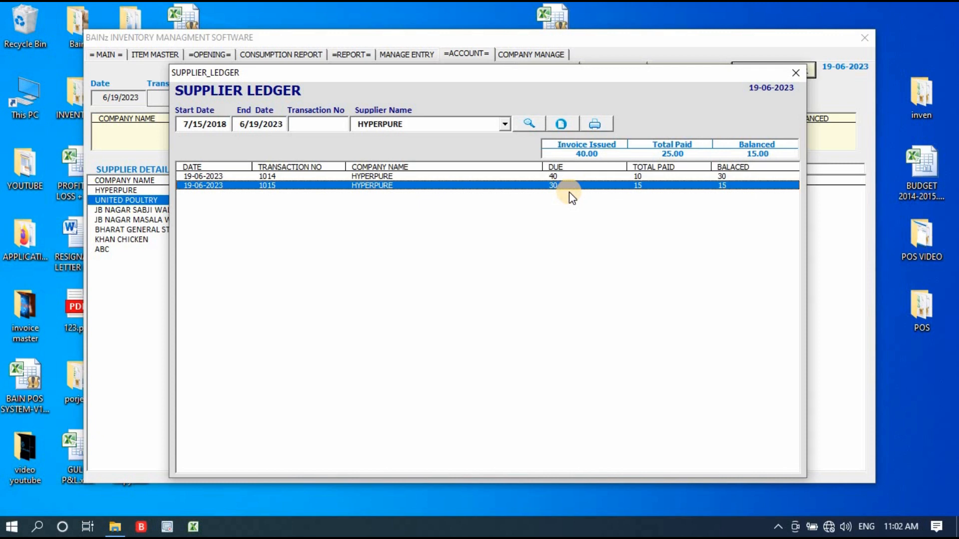
- Print the HYPERPURE ledger to a PDF file named 100 on the Desktop
{"action": "left_click", "coordinate": [596, 125]}
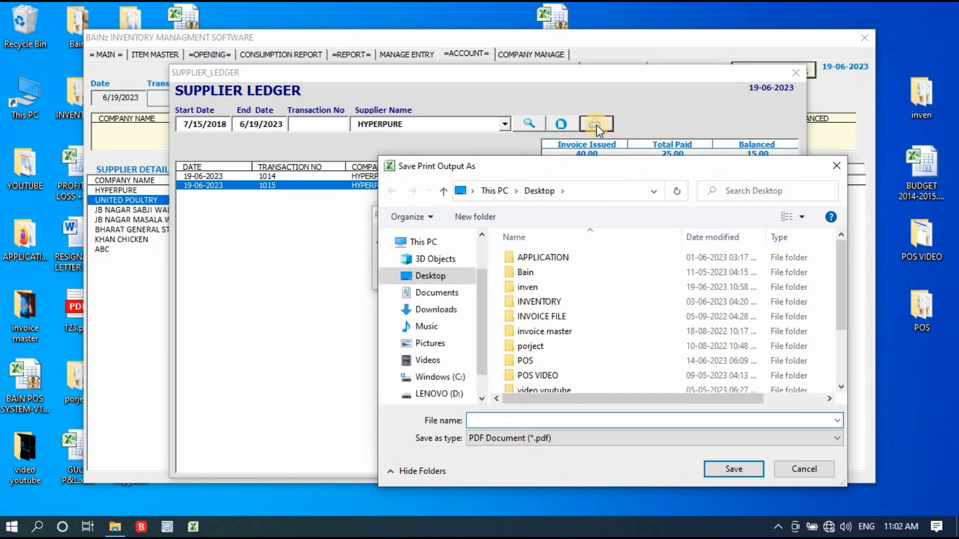
{"action": "type", "text": "111"}
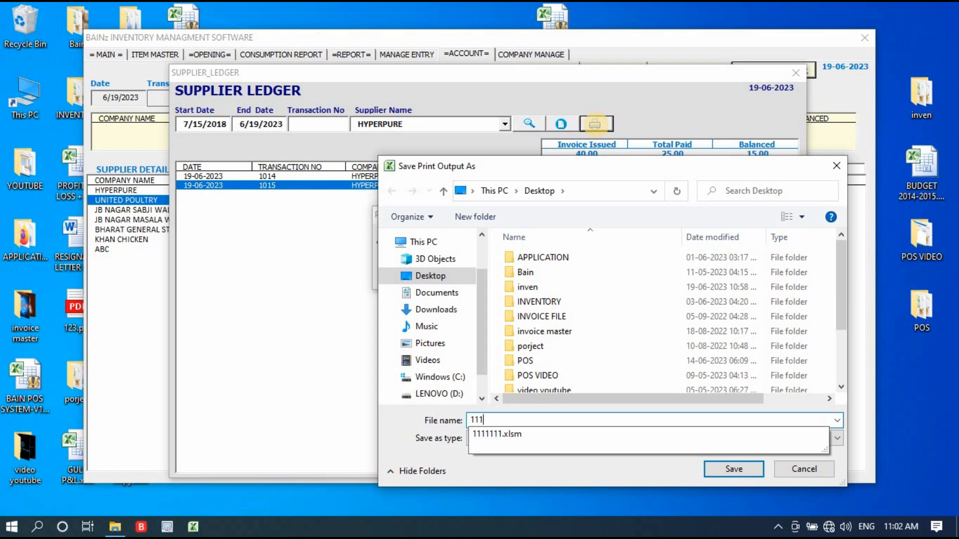
{"action": "key", "text": "BackSpace"}
{"action": "key", "text": "BackSpace"}
{"action": "type", "text": "00"}
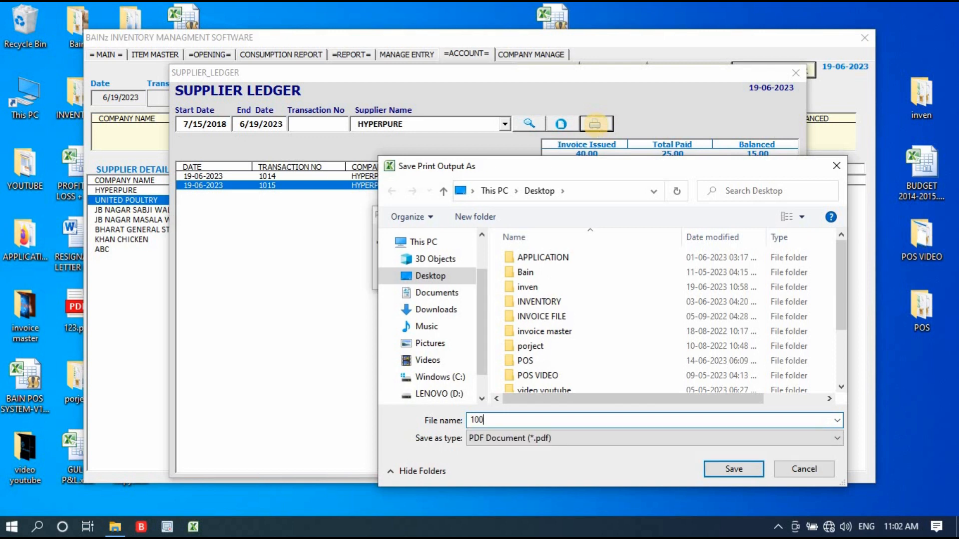
{"action": "key", "text": "Return"}
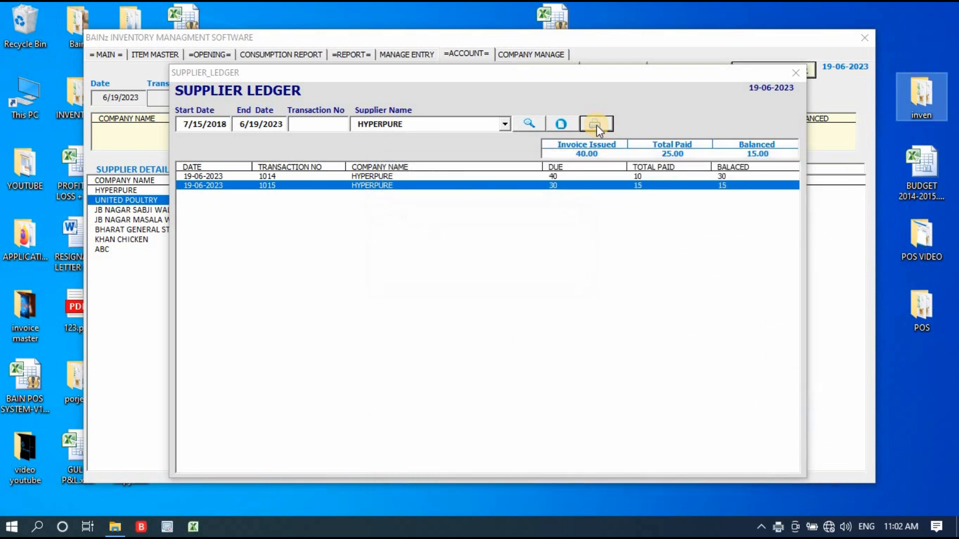
- Switch to File Explorer to open 100.pdf from the Desktop, and close the supplier ledger after viewing it
{"action": "left_click", "coordinate": [115, 527]}
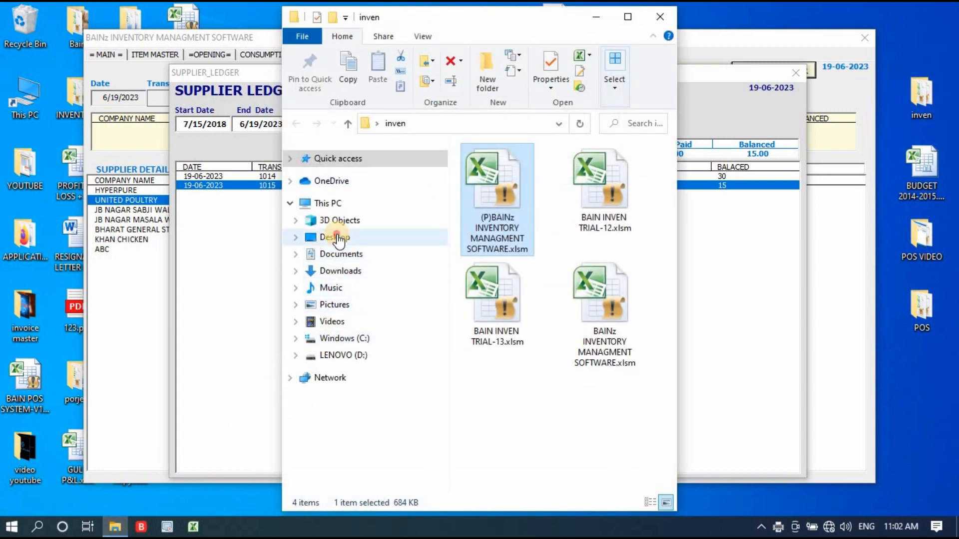
{"action": "left_click", "coordinate": [338, 238]}
{"action": "left_click", "coordinate": [506, 333]}
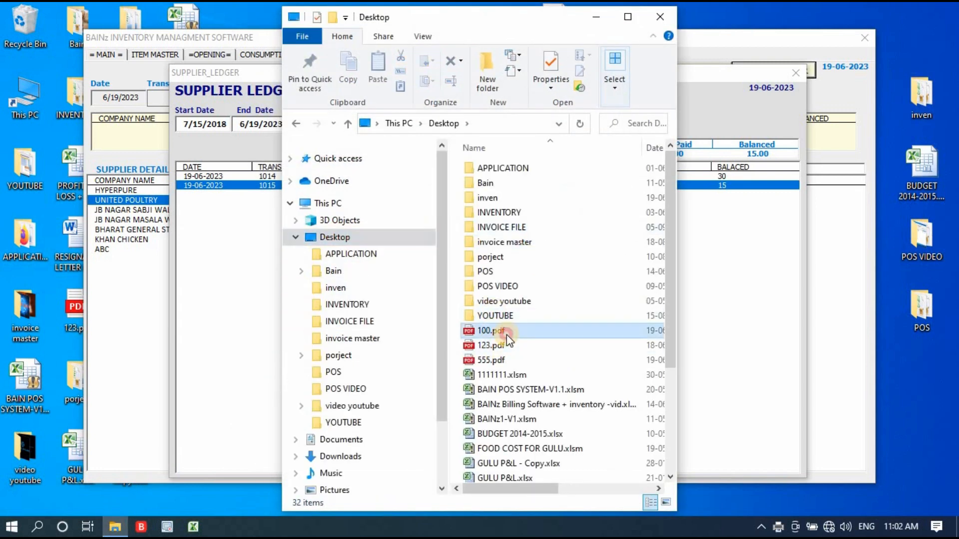
{"action": "double_click", "coordinate": [506, 333]}
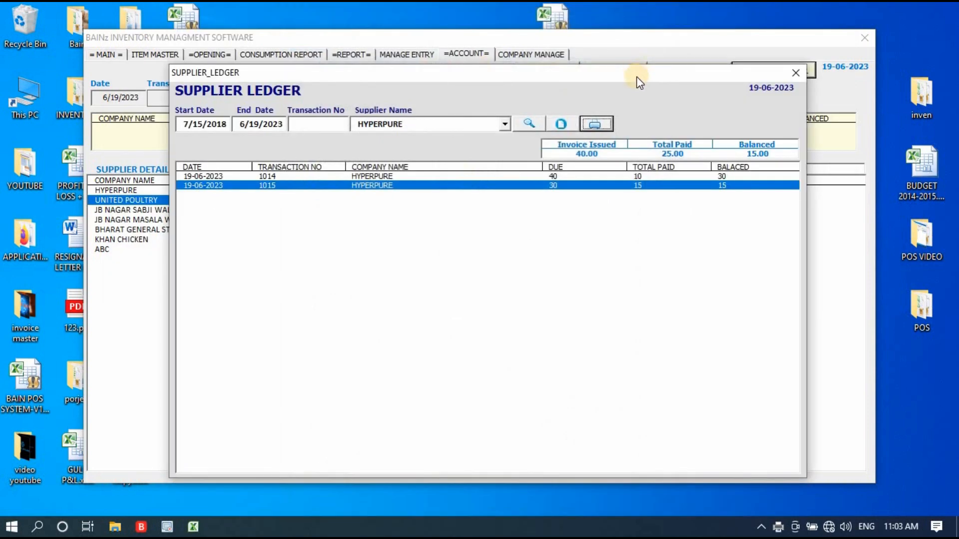
{"action": "left_click_drag", "start_coordinate": [636, 76], "coordinate": [641, 43]}
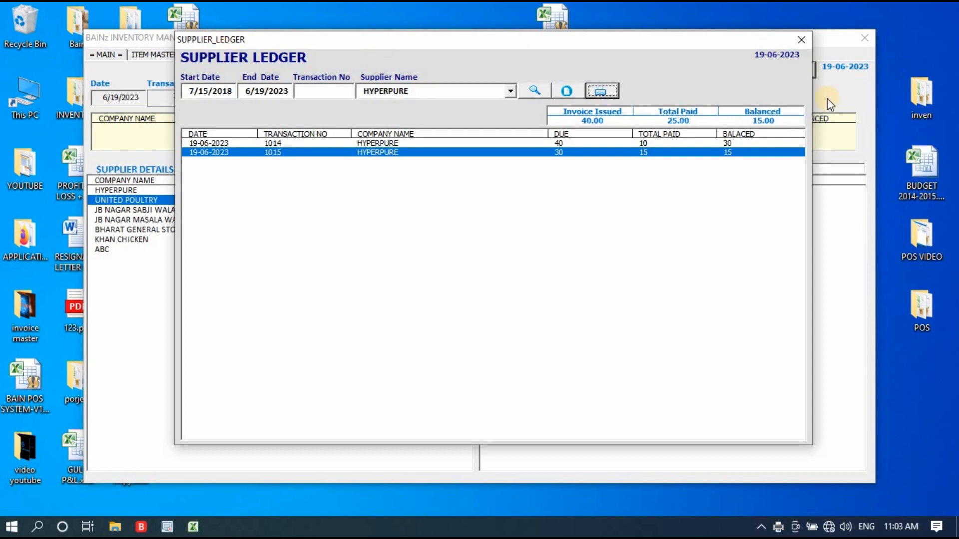
{"action": "left_click", "coordinate": [801, 36]}
- View the customer ledger and the supplier details form, closing each one
{"action": "left_click", "coordinate": [690, 71]}
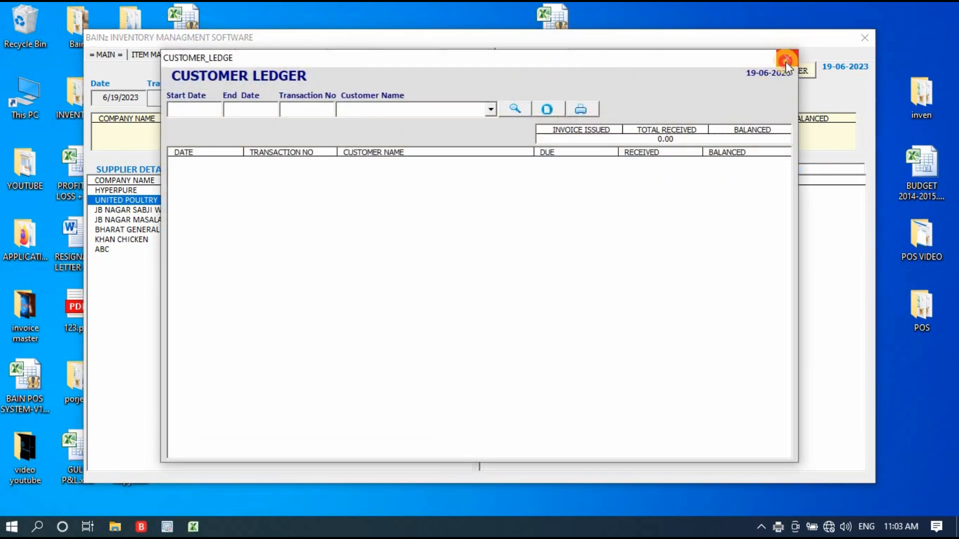
{"action": "left_click", "coordinate": [786, 61]}
{"action": "left_click", "coordinate": [561, 66]}
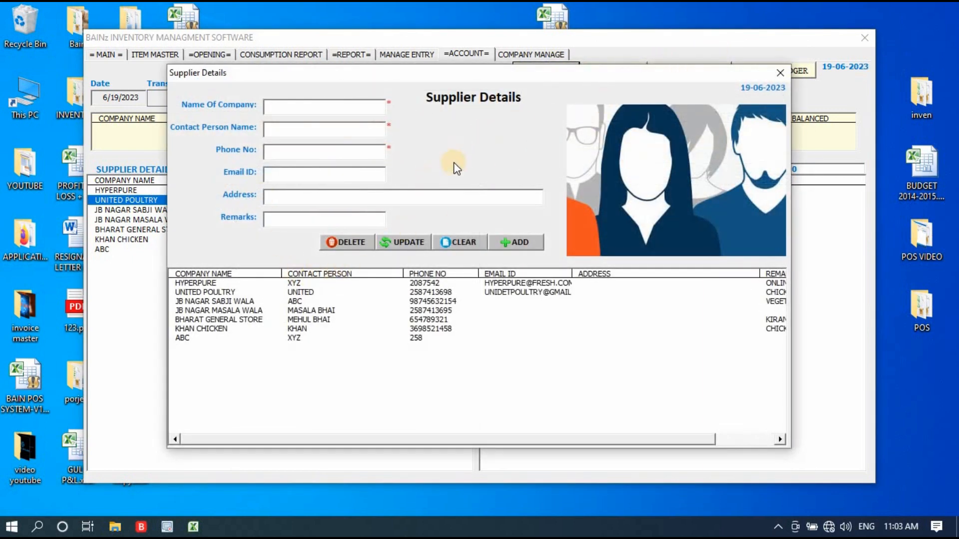
{"action": "left_click", "coordinate": [780, 72]}
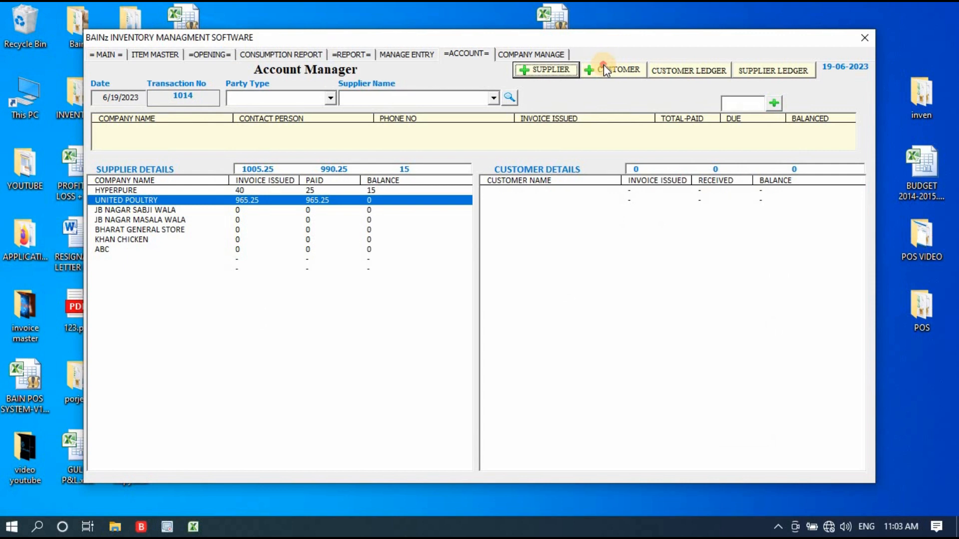
- Add a new customer with name, phone number and e-mail, setting the customer type to Reguler and leaving address and remarks empty
{"action": "left_click", "coordinate": [603, 67]}
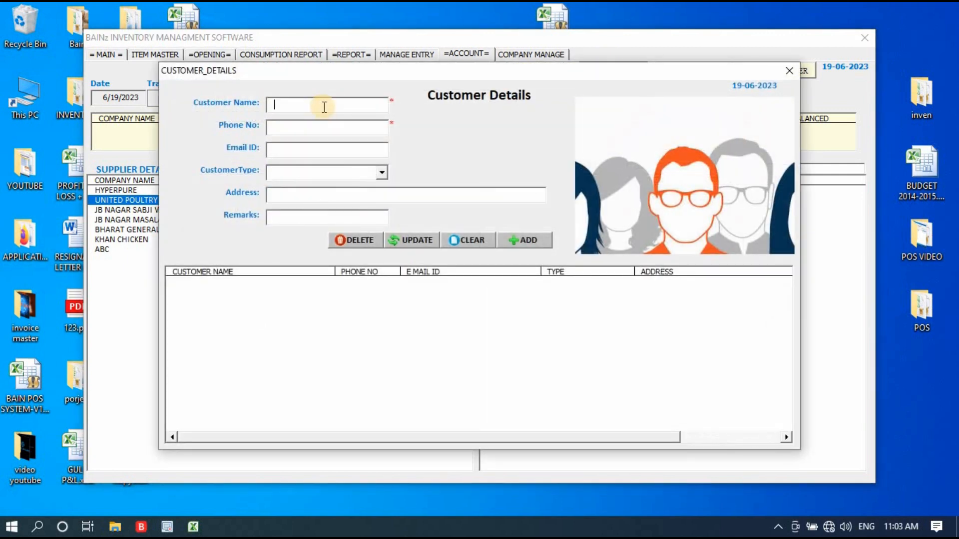
{"action": "type", "text": "MR A"}
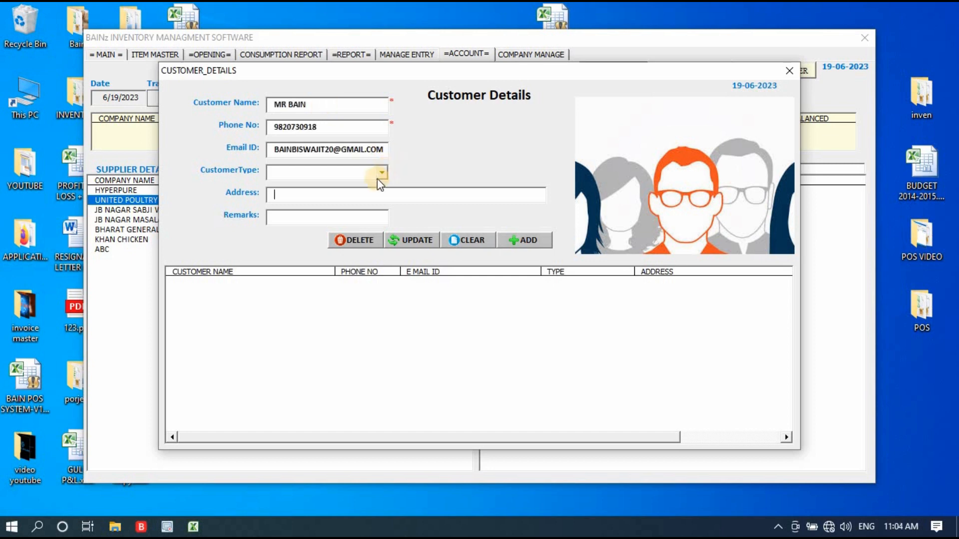
{"action": "left_click", "coordinate": [377, 175]}
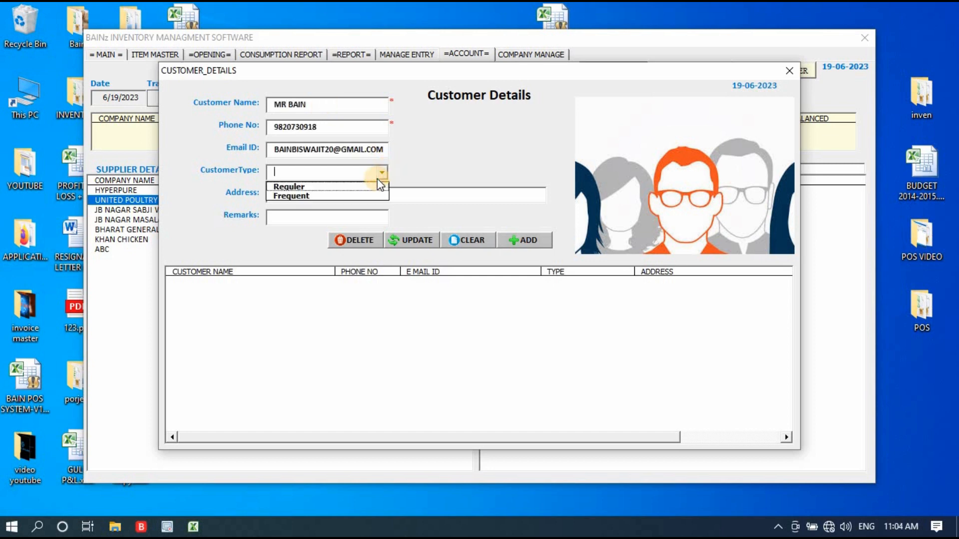
{"action": "left_click", "coordinate": [350, 186]}
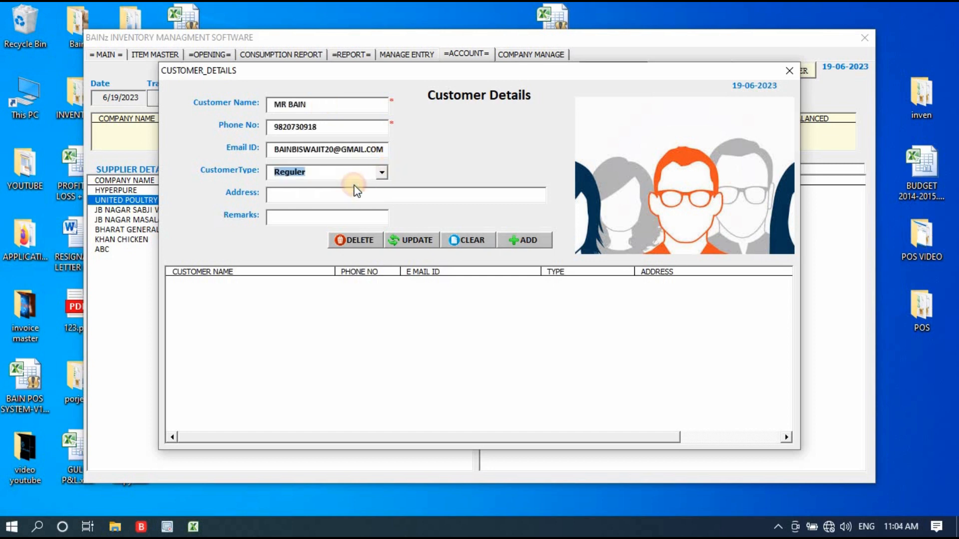
{"action": "left_click", "coordinate": [355, 198]}
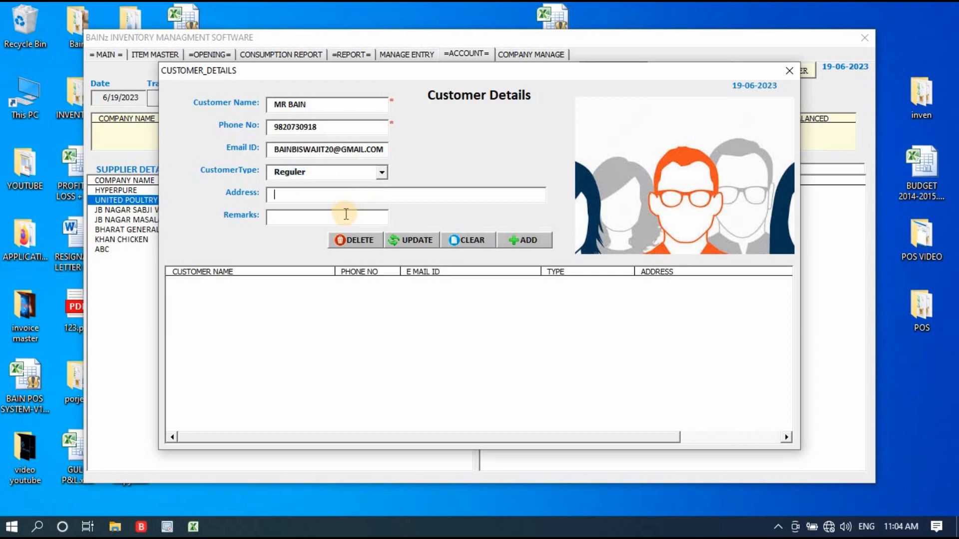
{"action": "left_click", "coordinate": [346, 214]}
{"action": "key", "text": "Tab"}
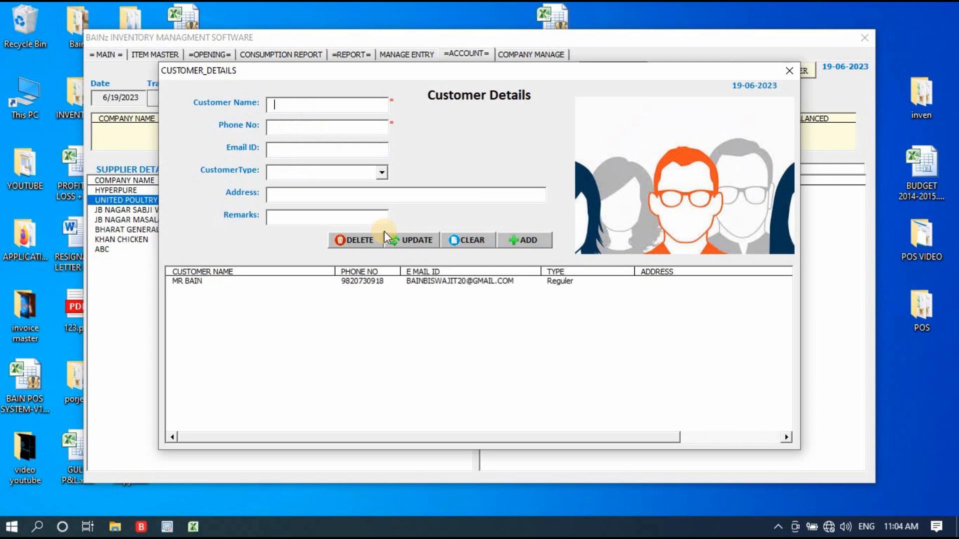
- Load the new customer's record, fill in the customer's address, and update the record
{"action": "left_click", "coordinate": [432, 281]}
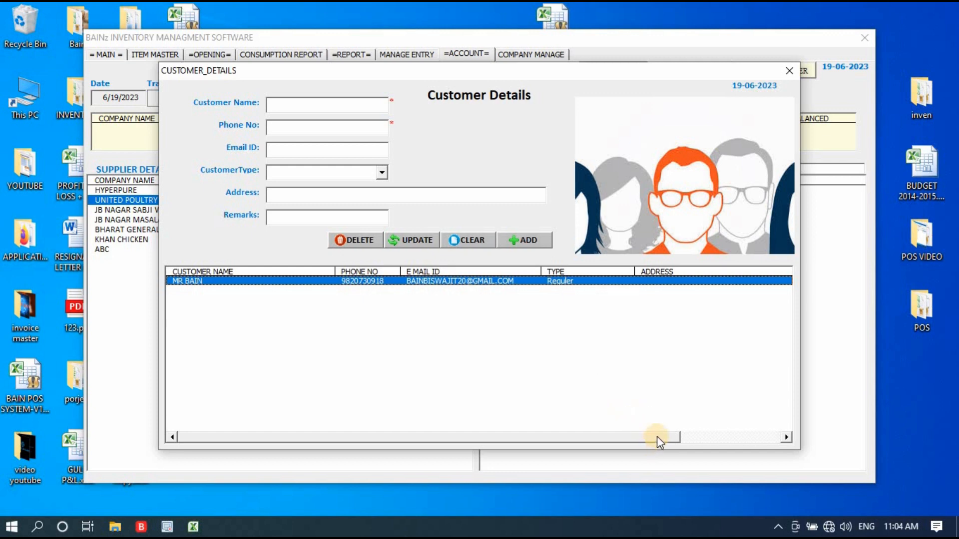
{"action": "left_click_drag", "start_coordinate": [657, 436], "coordinate": [498, 300]}
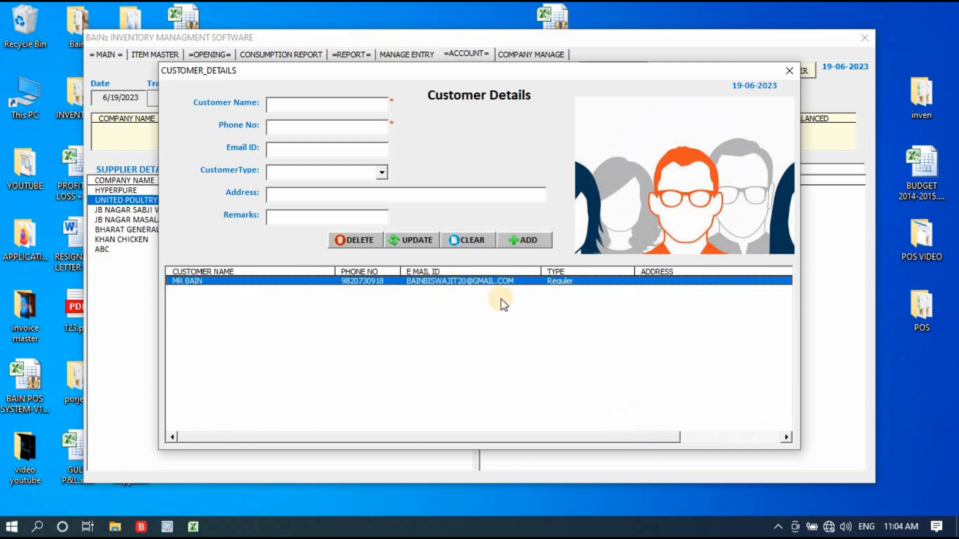
{"action": "double_click", "coordinate": [475, 282]}
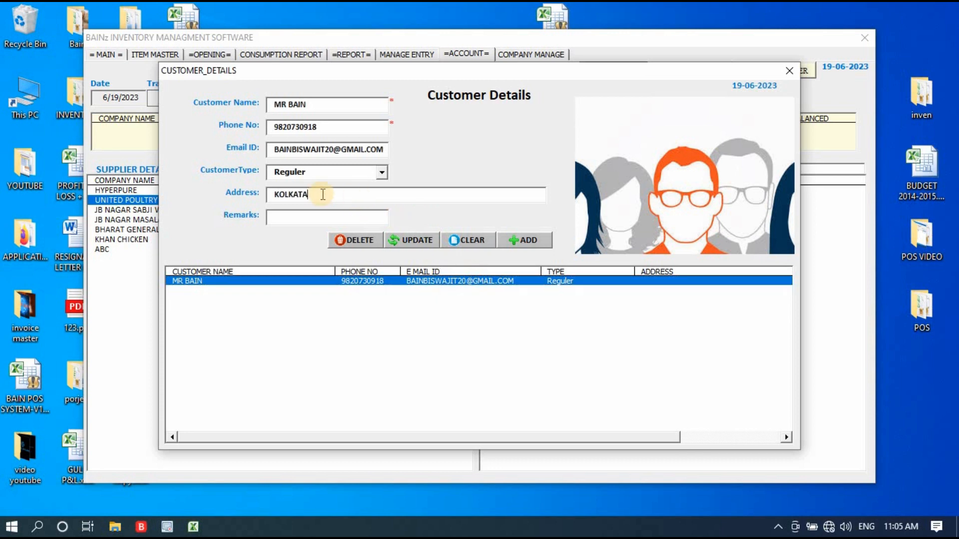
{"action": "left_click", "coordinate": [418, 240]}
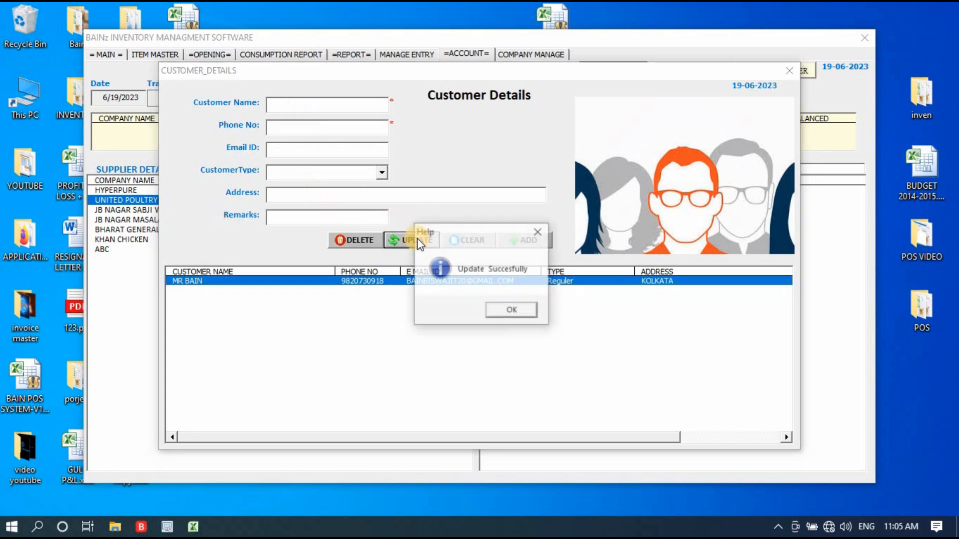
{"action": "left_click", "coordinate": [512, 310]}
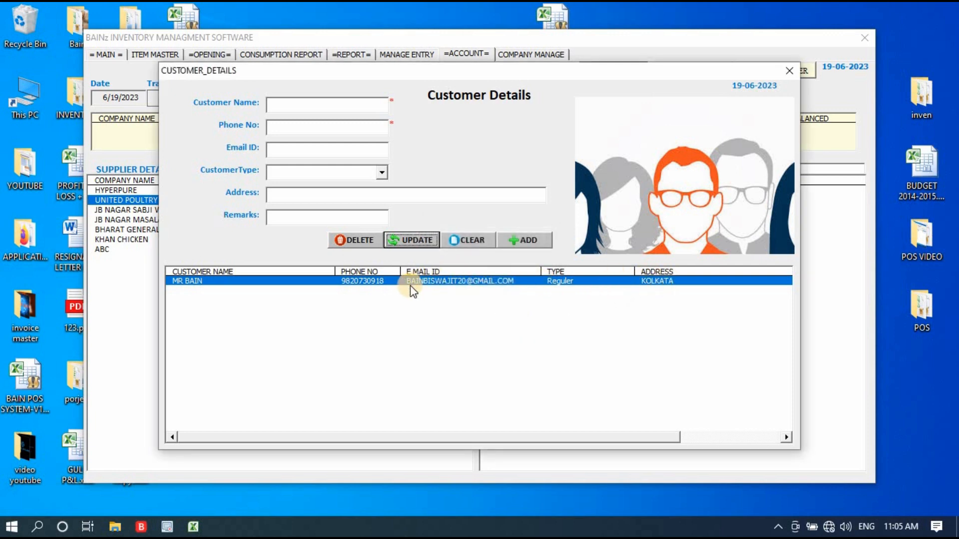
- Delete the customer's record from the customer details and close the form
{"action": "left_click", "coordinate": [382, 280]}
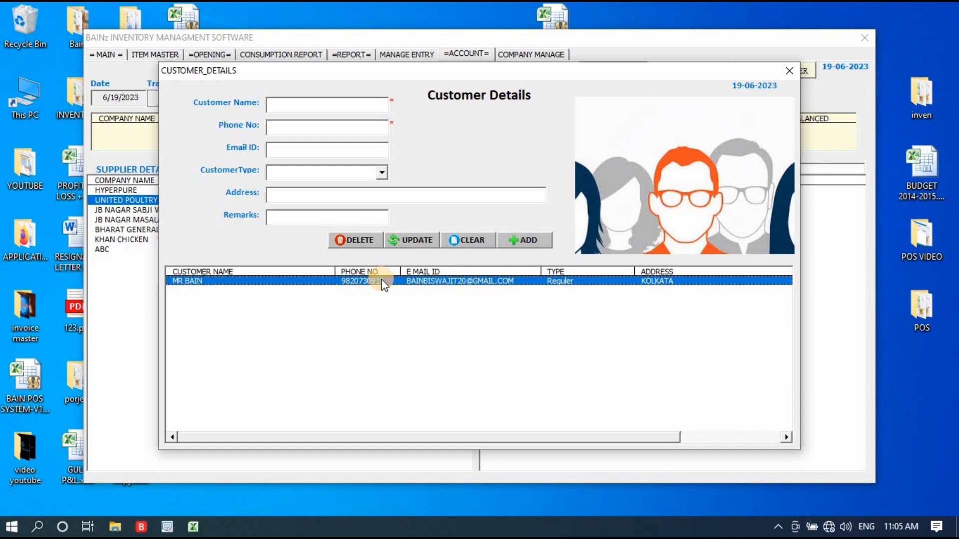
{"action": "double_click", "coordinate": [363, 280]}
{"action": "left_click", "coordinate": [362, 241]}
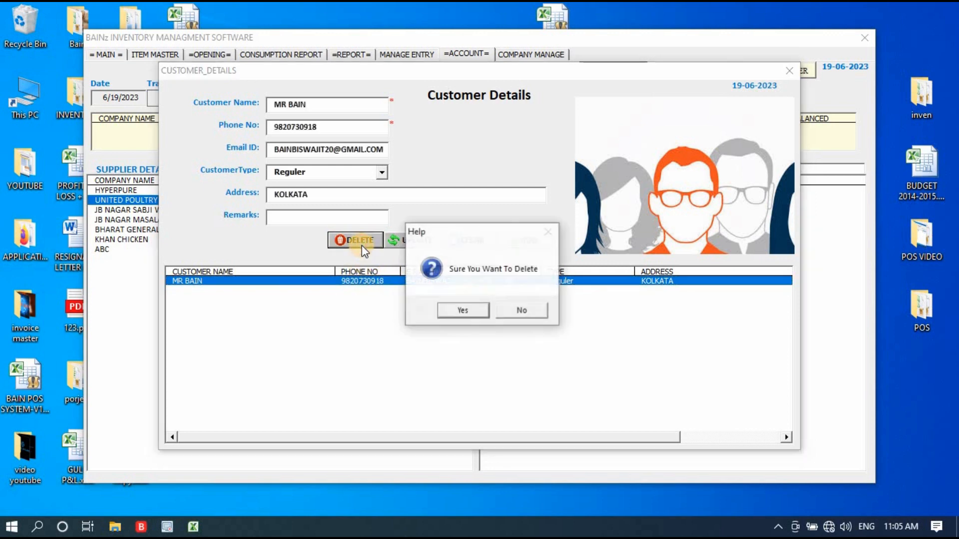
{"action": "left_click", "coordinate": [461, 310]}
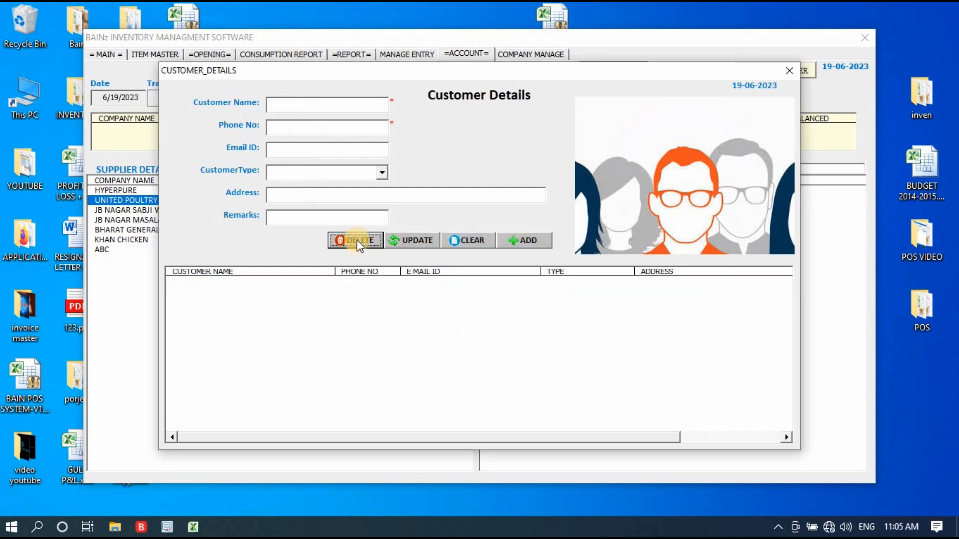
{"action": "left_click", "coordinate": [792, 72]}
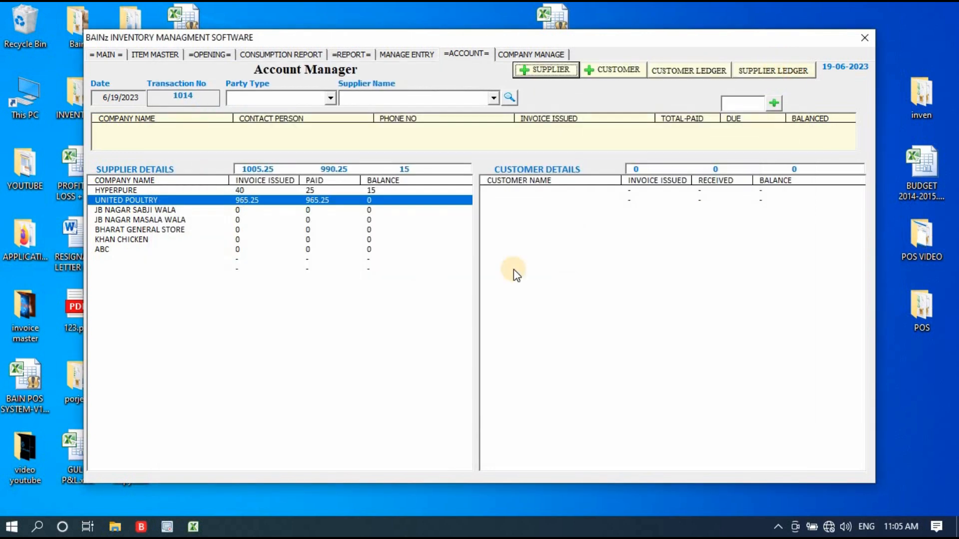